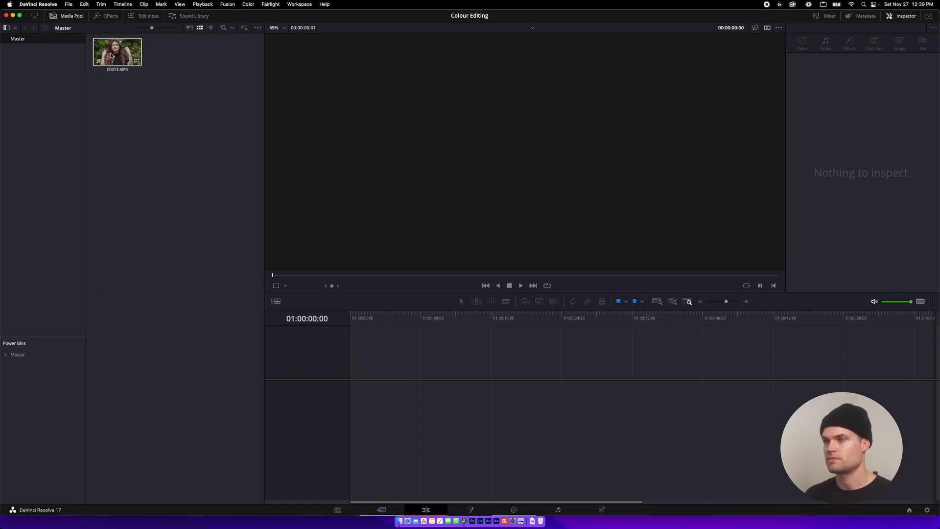
Step: Open clip C0013.MP4, mark its out point at 00:00:05:10, and add only its video to a new timeline
{"action": "double_click", "coordinate": [111, 56]}
{"action": "left_click_drag", "start_coordinate": [401, 273], "coordinate": [358, 275]}
{"action": "key", "text": "o"}
{"action": "mouse_move", "coordinate": [516, 263]}
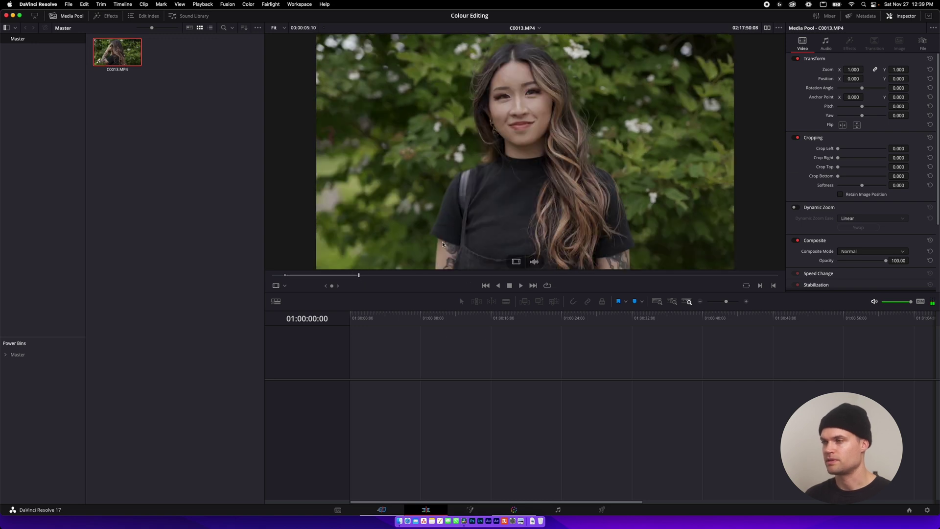
{"action": "left_click_drag", "start_coordinate": [517, 263], "coordinate": [349, 409]}
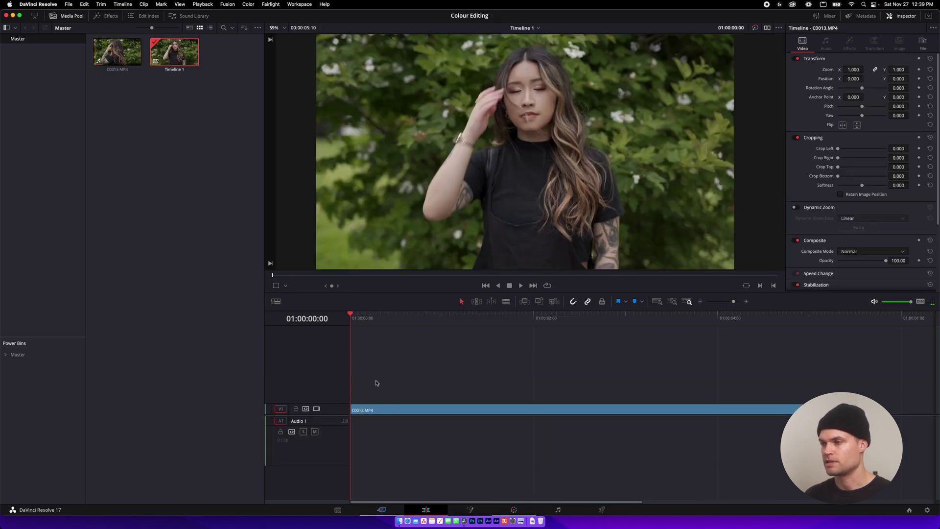
Step: On the Color page, park the playhead at 01:00:03:23 and move node 01 close to the source input
{"action": "left_click", "coordinate": [513, 510]}
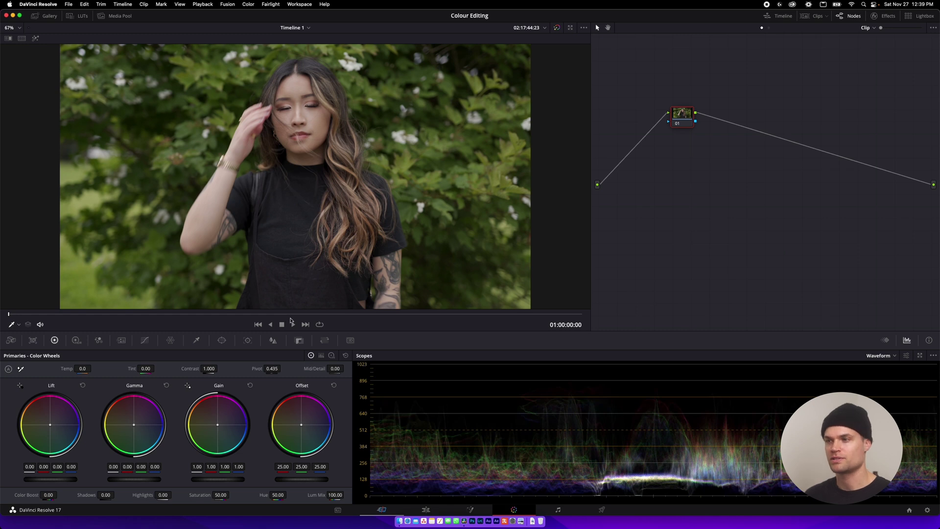
{"action": "left_click", "coordinate": [308, 314]}
{"action": "left_click_drag", "start_coordinate": [308, 314], "coordinate": [431, 314]}
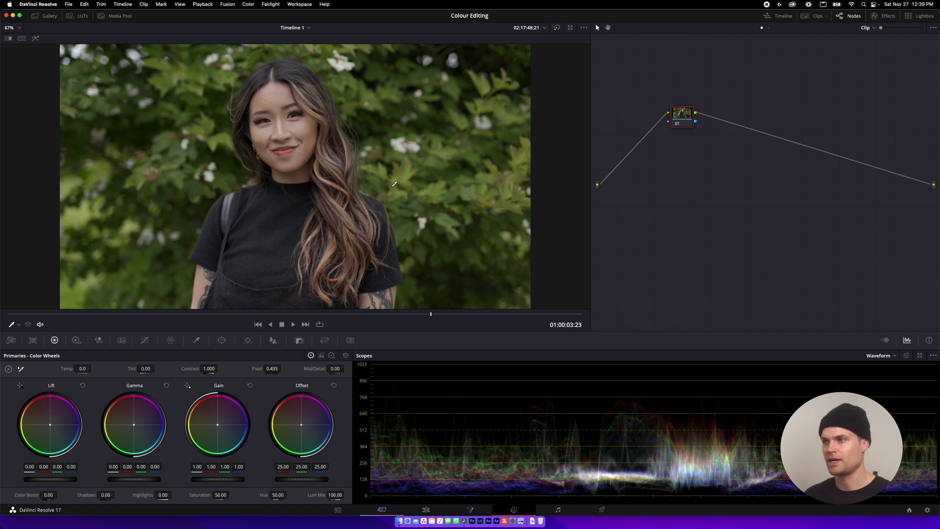
{"action": "left_click_drag", "start_coordinate": [682, 115], "coordinate": [627, 140]}
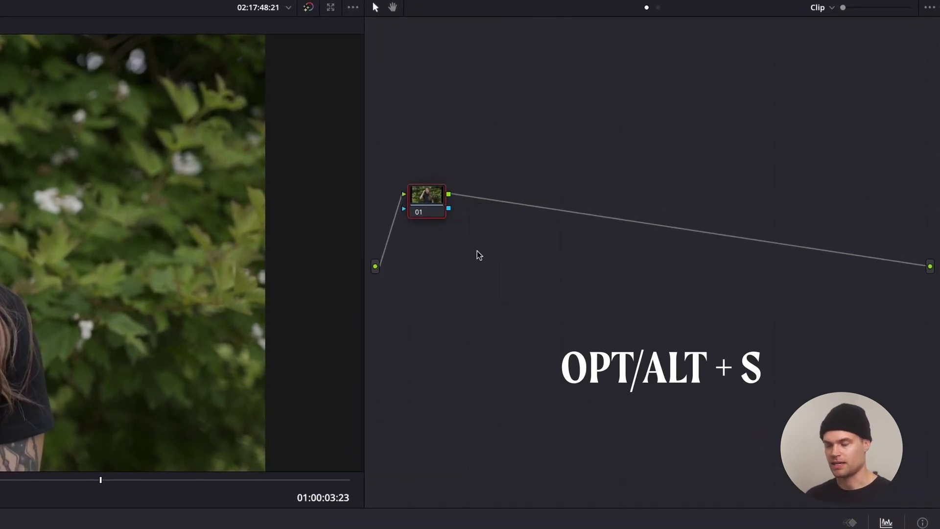
{"action": "key", "text": "alt+s"}
{"action": "key", "text": "alt+s"}
{"action": "key", "text": "alt+s"}
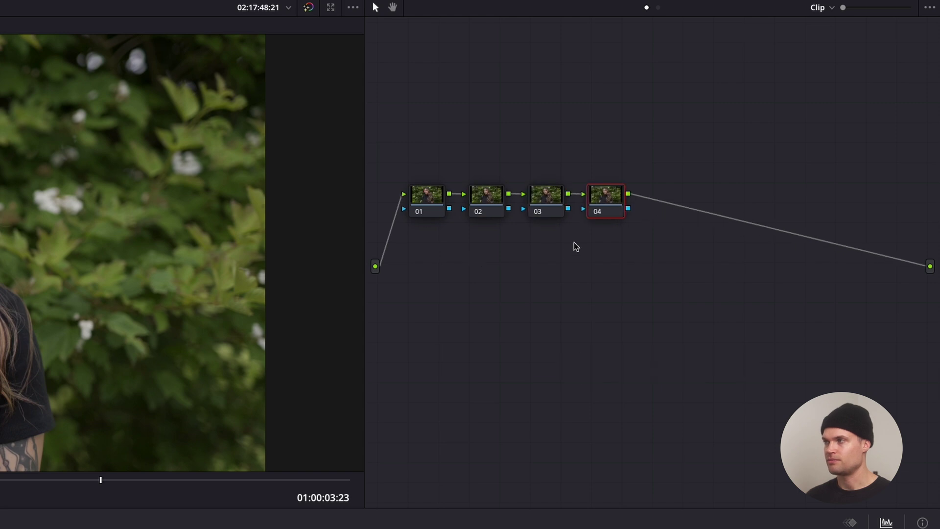
{"action": "left_click", "coordinate": [423, 202]}
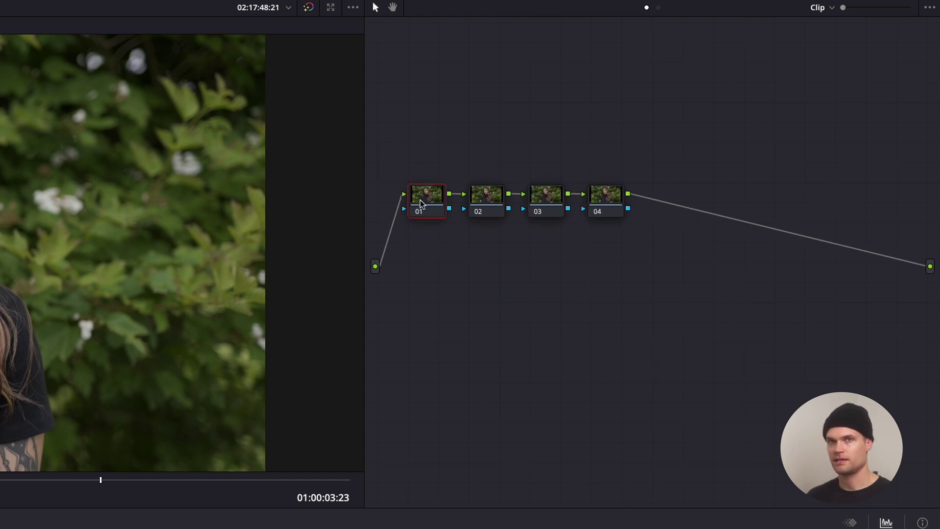
{"action": "left_click", "coordinate": [500, 201]}
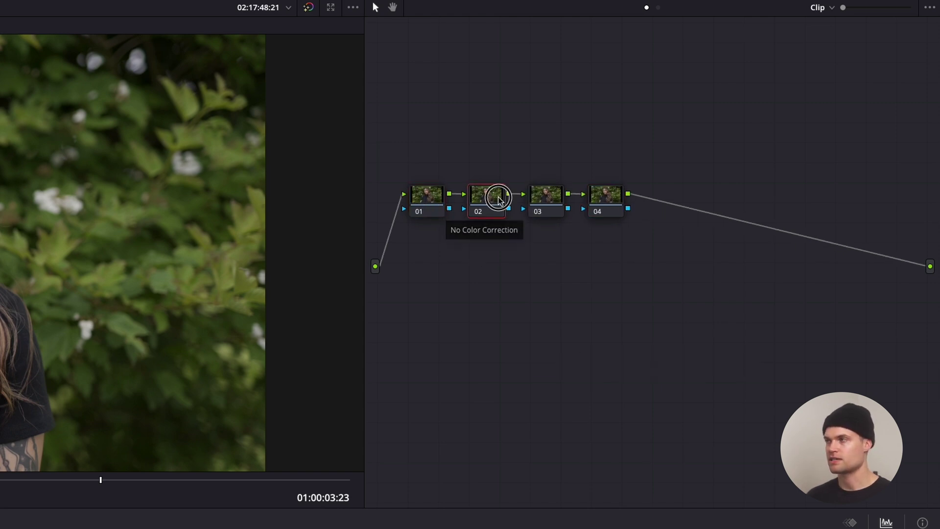
{"action": "left_click", "coordinate": [553, 202]}
{"action": "key", "text": "ctrl+Home"}
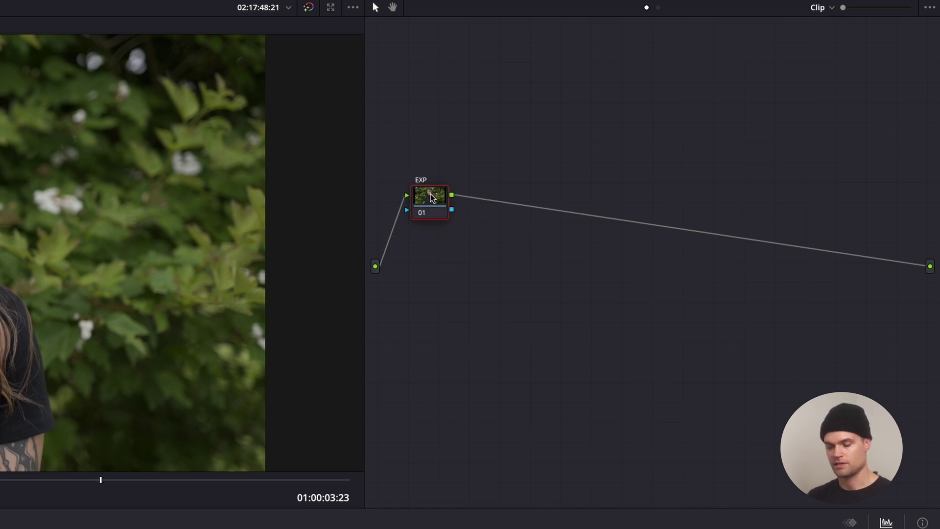
Step: Add two serial nodes after the EXP node and label them WB and SKIN
{"action": "key", "text": "alt+s"}
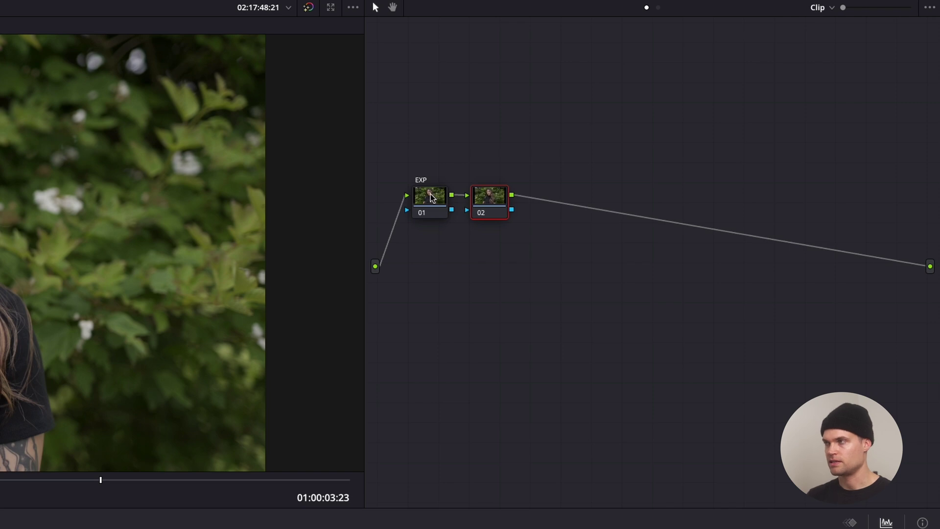
{"action": "type", "text": "WB"}
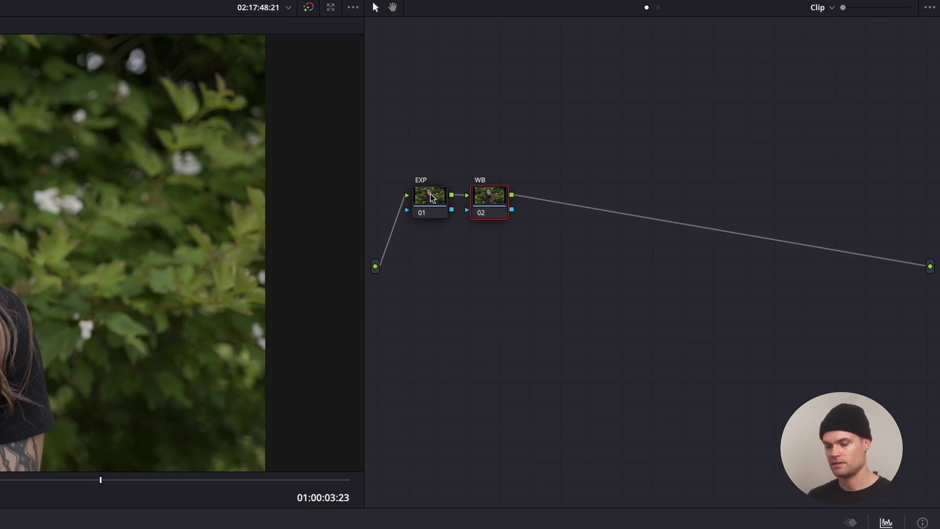
{"action": "key", "text": "alt+s"}
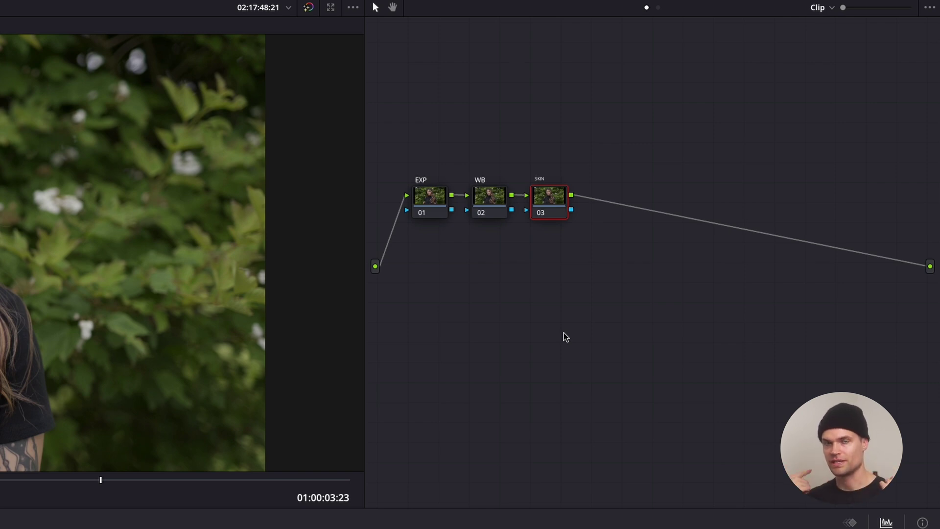
{"action": "key", "text": "Return"}
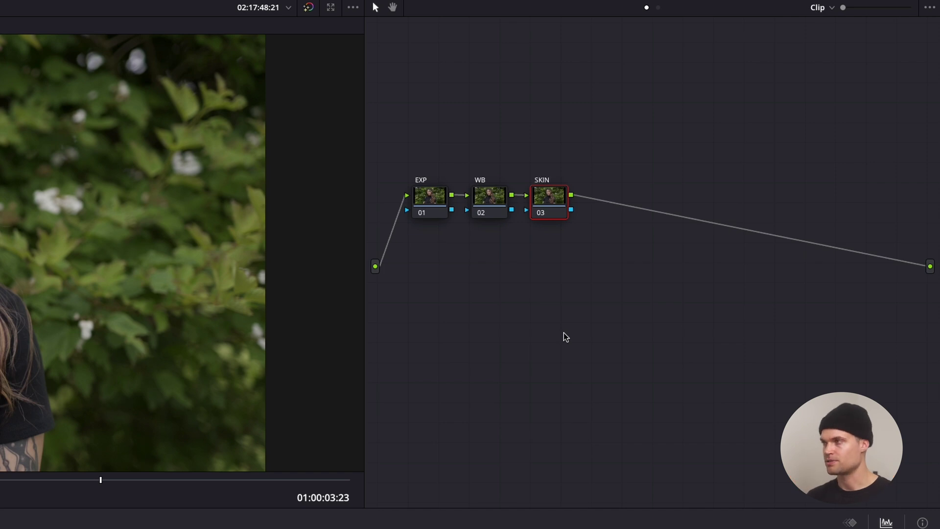
Step: Add a layer node beneath the SKIN node and a serial node after the layer mixer
{"action": "key", "text": "alt+l"}
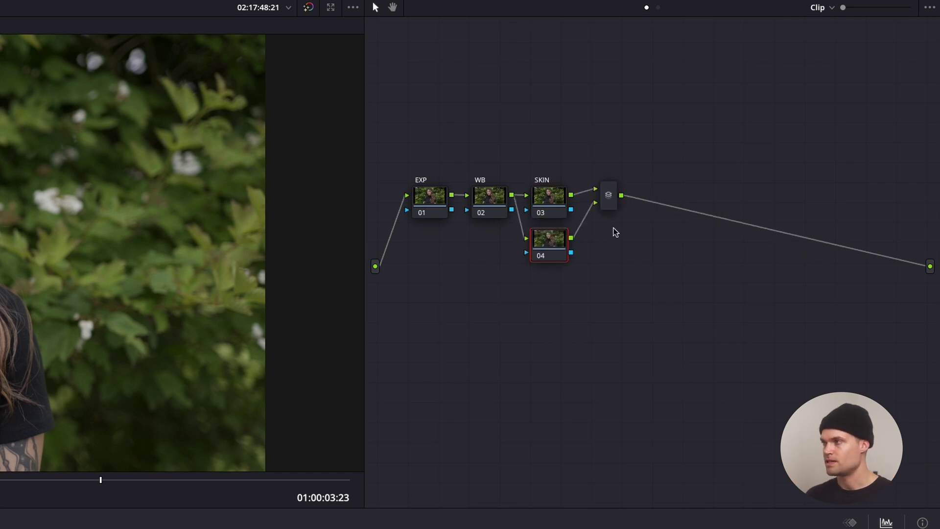
{"action": "left_click_drag", "start_coordinate": [609, 196], "coordinate": [613, 214]}
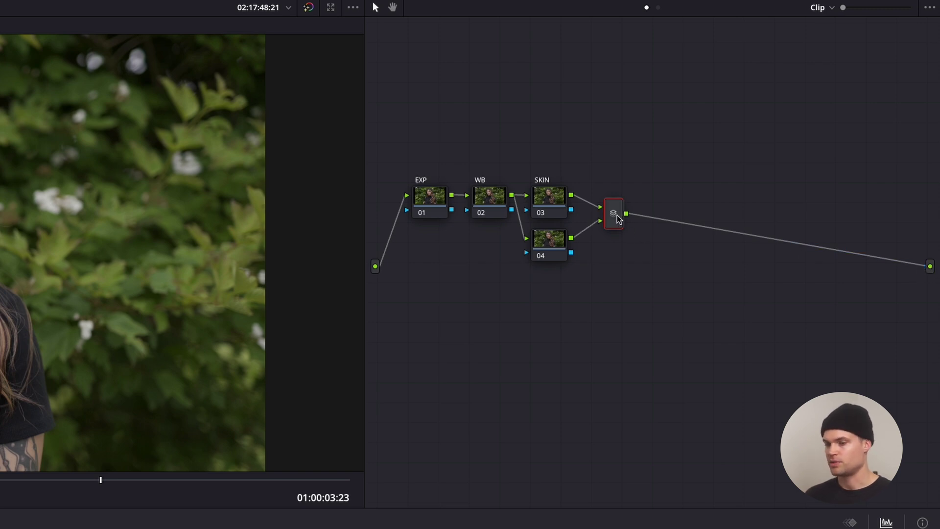
{"action": "key", "text": "alt+s"}
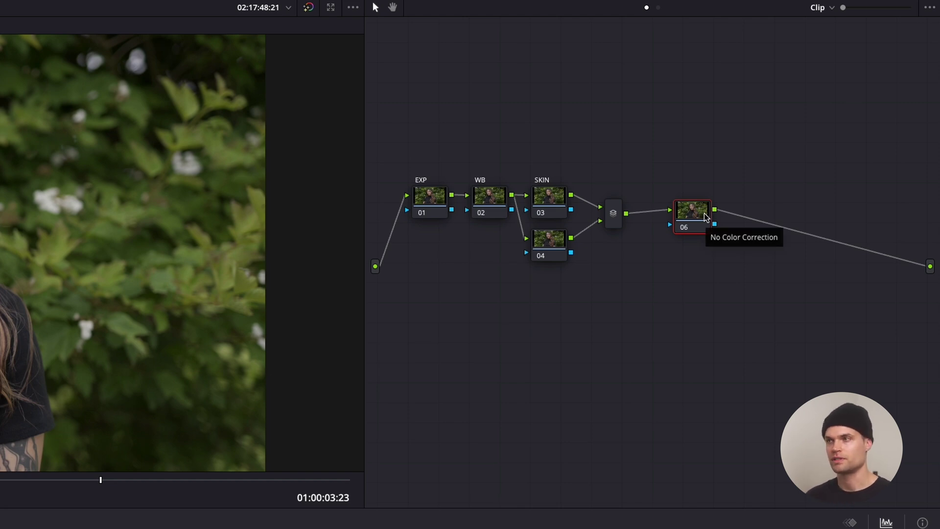
Step: Space the two layer nodes, the mixer and the last node away from WB, and select the EXP node
{"action": "left_click_drag", "start_coordinate": [517, 298], "coordinate": [725, 203]}
{"action": "left_click", "coordinate": [547, 267]}
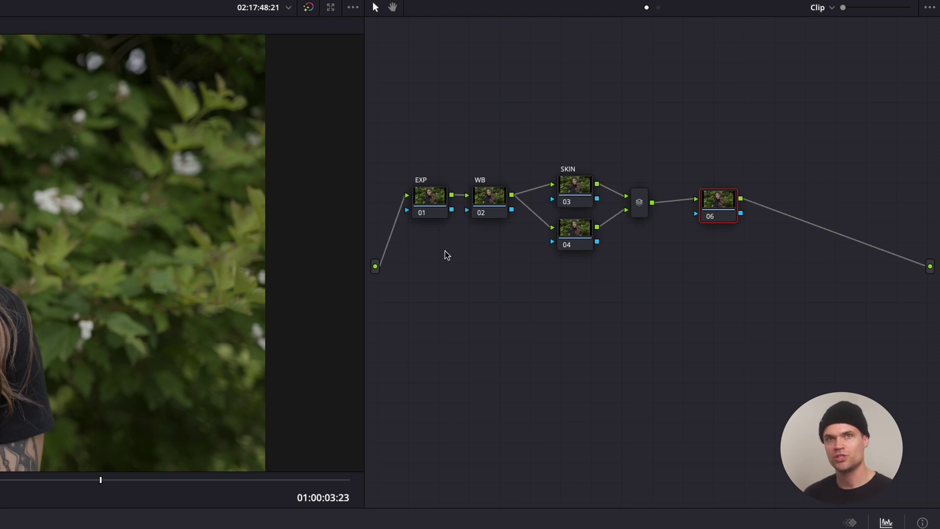
{"action": "left_click_drag", "start_coordinate": [728, 212], "coordinate": [728, 210]}
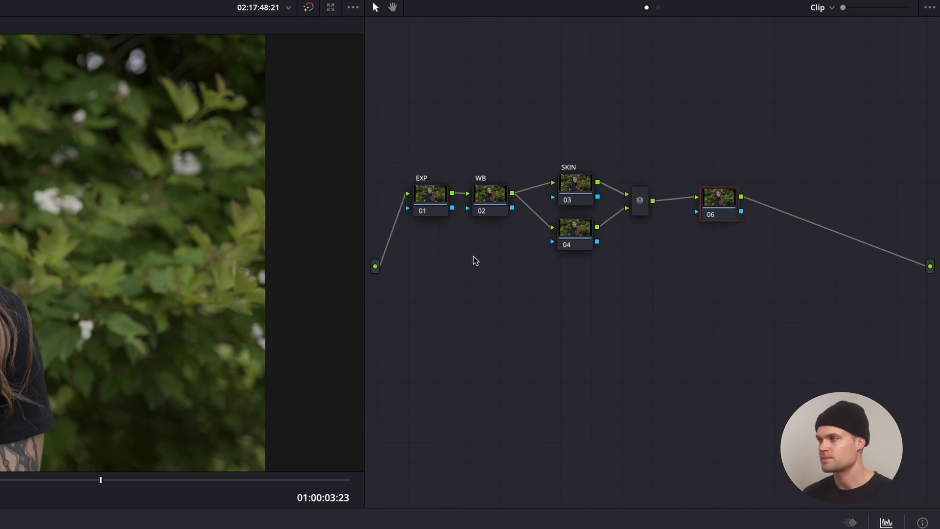
{"action": "left_click", "coordinate": [433, 204]}
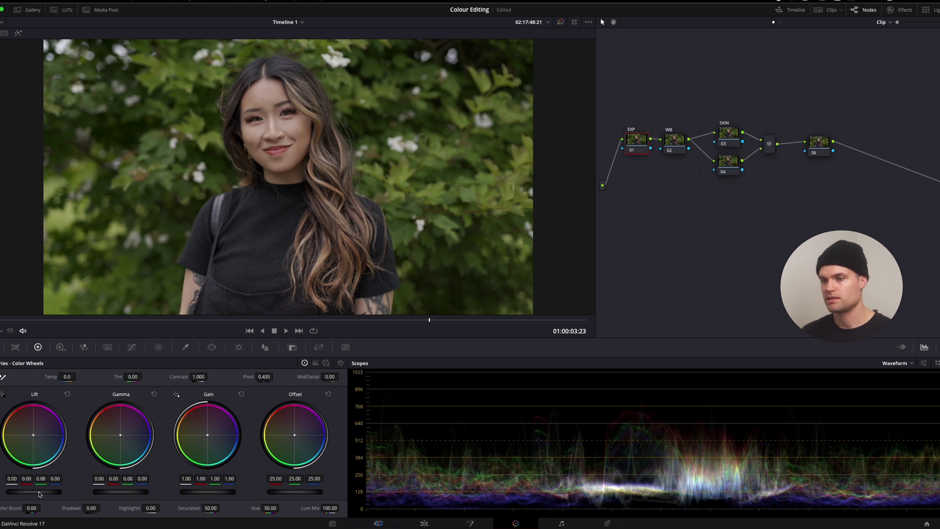
{"action": "mouse_move", "coordinate": [38, 492]}
{"action": "left_mouse_down"}
{"action": "mouse_move", "coordinate": [7, 494]}
{"action": "mouse_move", "coordinate": [19, 494]}
{"action": "left_mouse_up"}
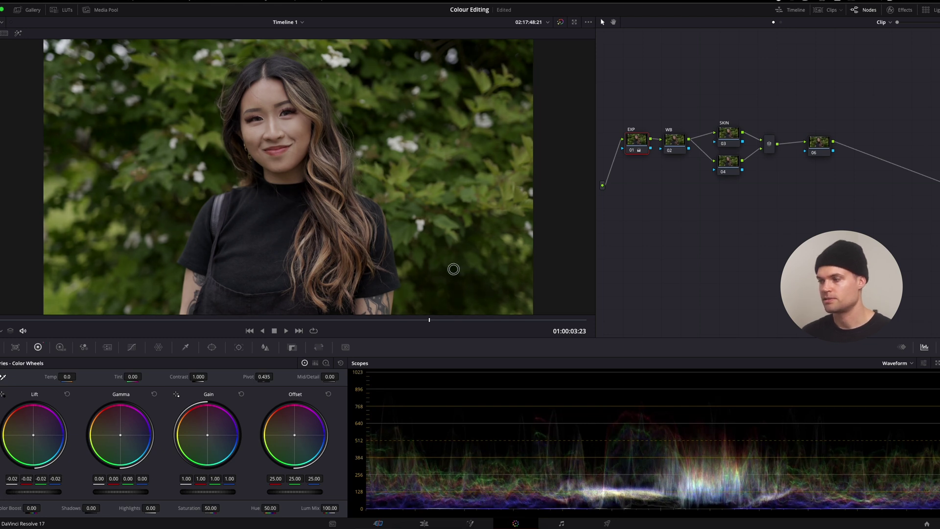
{"action": "key", "text": "ctrl+z"}
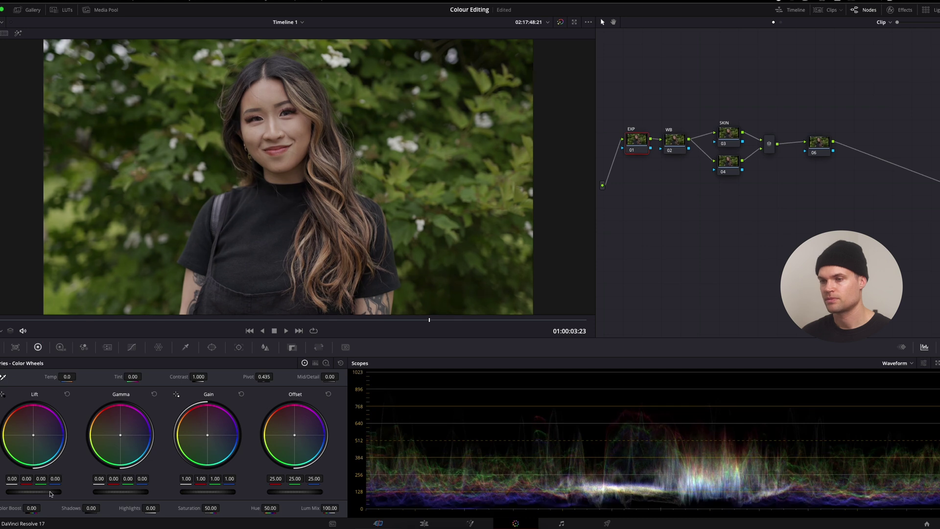
{"action": "left_click_drag", "start_coordinate": [199, 377], "coordinate": [247, 376]}
{"action": "double_click", "coordinate": [199, 377]}
Step: Lower the overall Lift of the EXP node to -0.02
{"action": "left_click_drag", "start_coordinate": [40, 490], "coordinate": [12, 492]}
{"action": "mouse_move", "coordinate": [464, 268]}
{"action": "left_mouse_down"}
{"action": "mouse_move", "coordinate": [450, 267]}
{"action": "mouse_move", "coordinate": [461, 263]}
{"action": "left_mouse_up"}
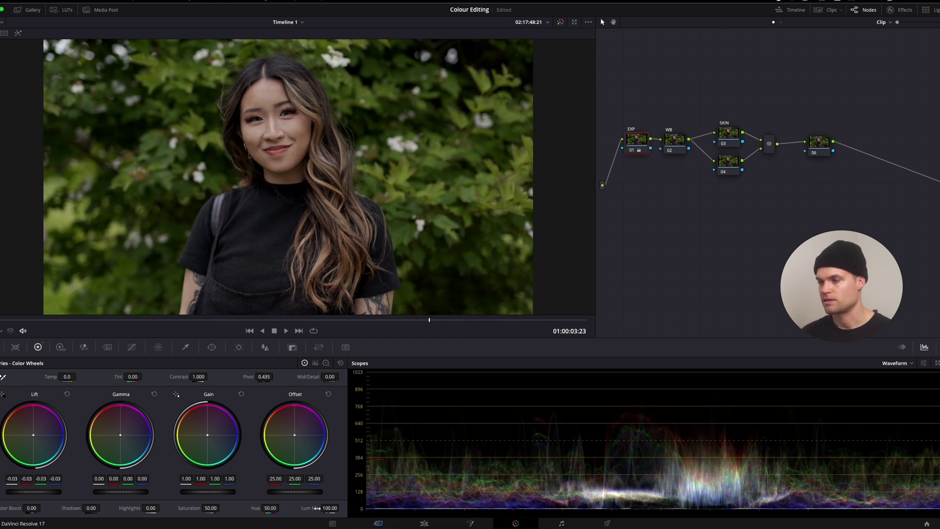
{"action": "left_click_drag", "start_coordinate": [33, 492], "coordinate": [1, 495]}
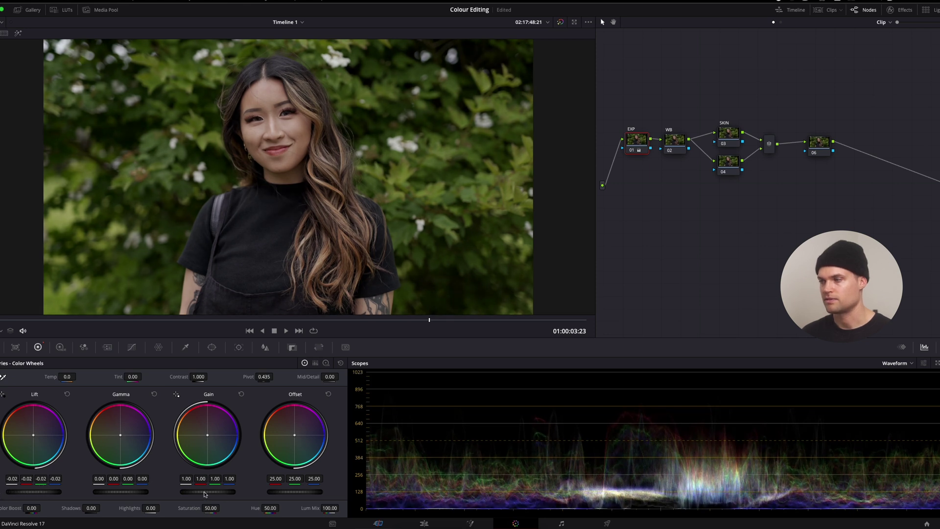
Step: Raise the EXP node's overall Gain to 1.32 and lower its Gamma to -0.03
{"action": "left_click_drag", "start_coordinate": [205, 492], "coordinate": [346, 458]}
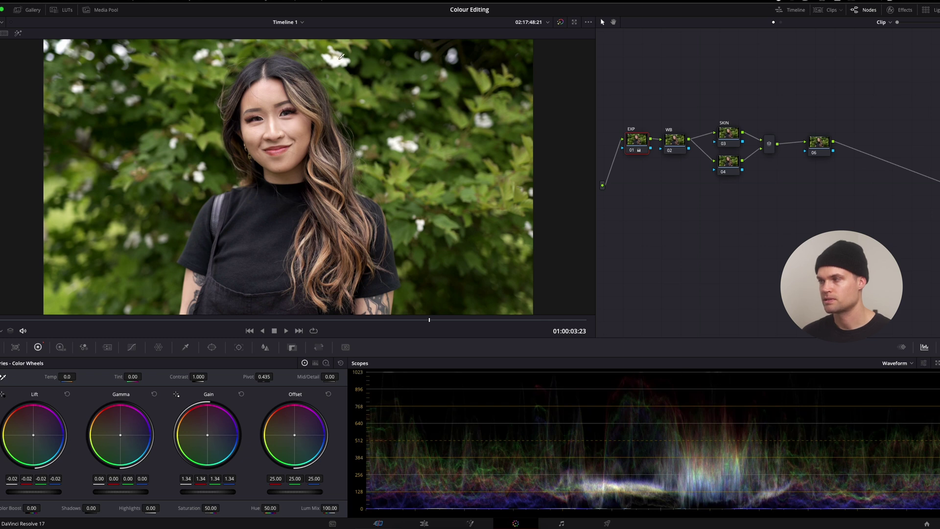
{"action": "left_click_drag", "start_coordinate": [203, 493], "coordinate": [176, 496]}
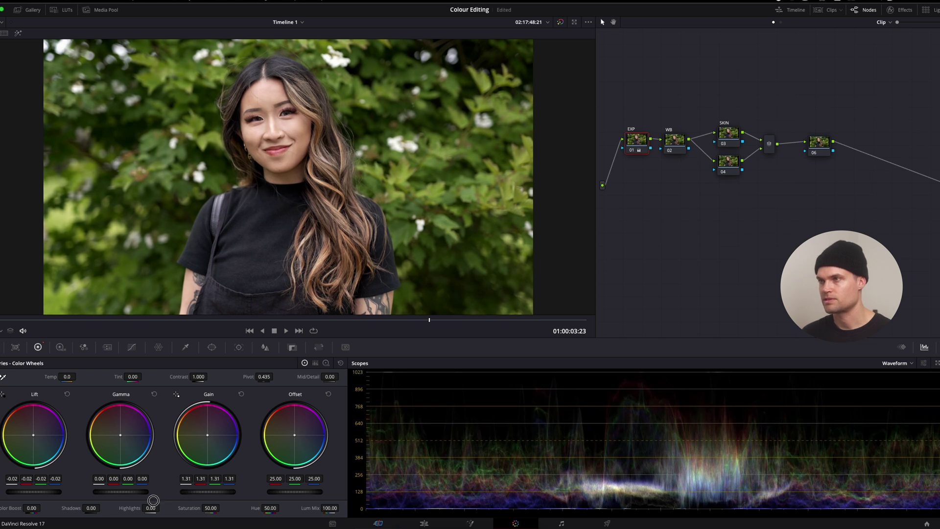
{"action": "left_click_drag", "start_coordinate": [131, 492], "coordinate": [109, 498]}
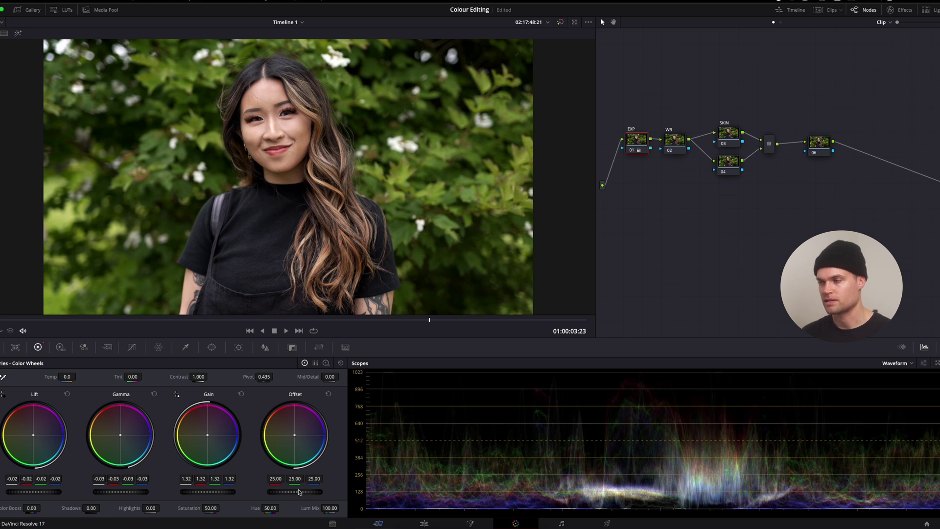
Step: Raise the EXP node's overall Offset to 27.25 and bring its Gain down to 1.26
{"action": "mouse_move", "coordinate": [300, 491]}
{"action": "left_mouse_down"}
{"action": "mouse_move", "coordinate": [379, 479]}
{"action": "mouse_move", "coordinate": [255, 491]}
{"action": "mouse_move", "coordinate": [282, 491]}
{"action": "left_mouse_up"}
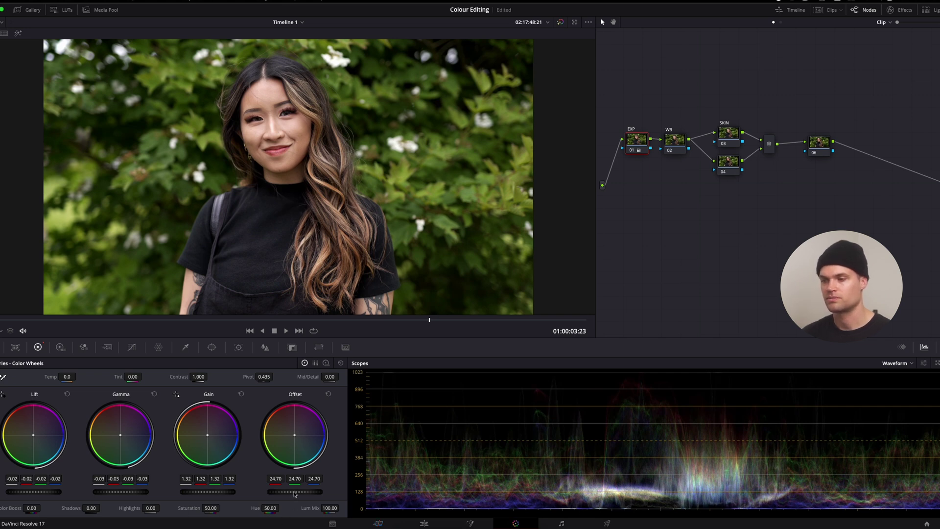
{"action": "left_click_drag", "start_coordinate": [294, 494], "coordinate": [334, 468]}
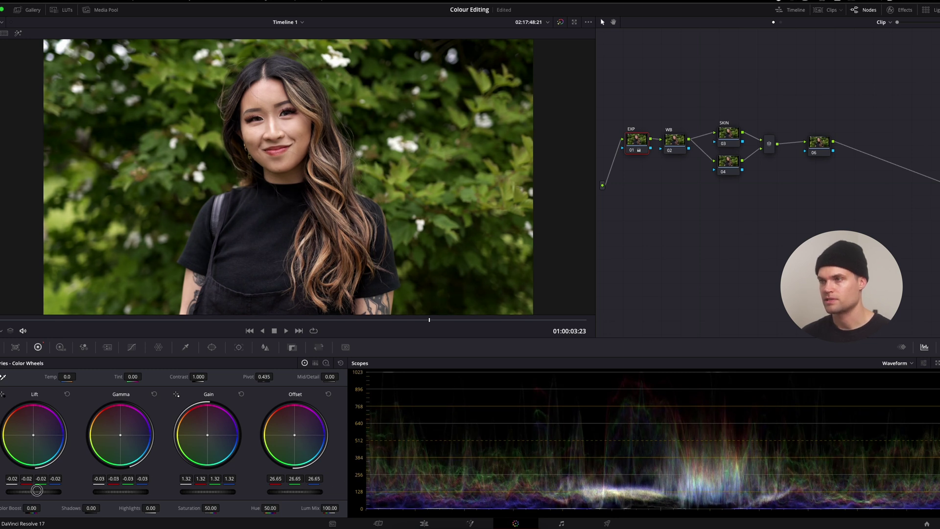
Step: Compare the shot with the grade bypassed and enabled, and examine the woman's face up close
{"action": "key", "text": "shift+d"}
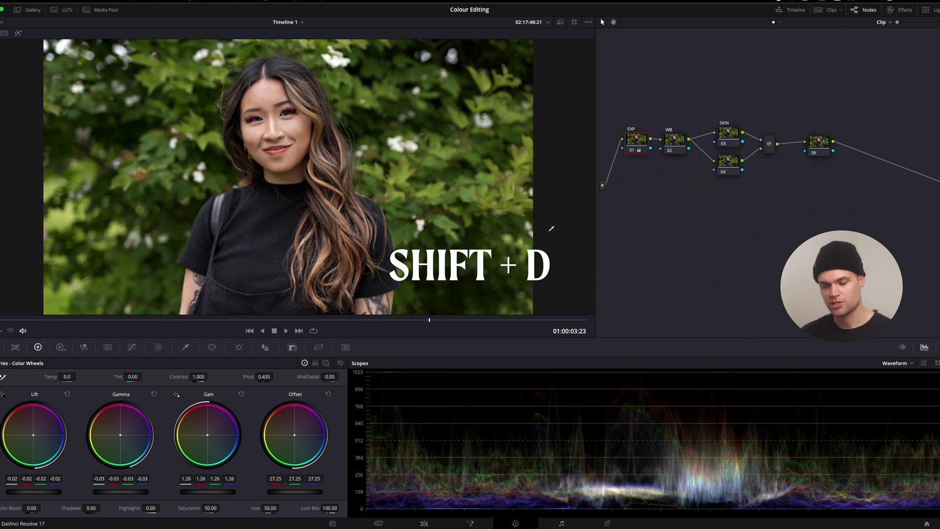
{"action": "key", "text": "shift+d"}
{"action": "key", "text": "shift+d"}
{"action": "key", "text": "shift+d"}
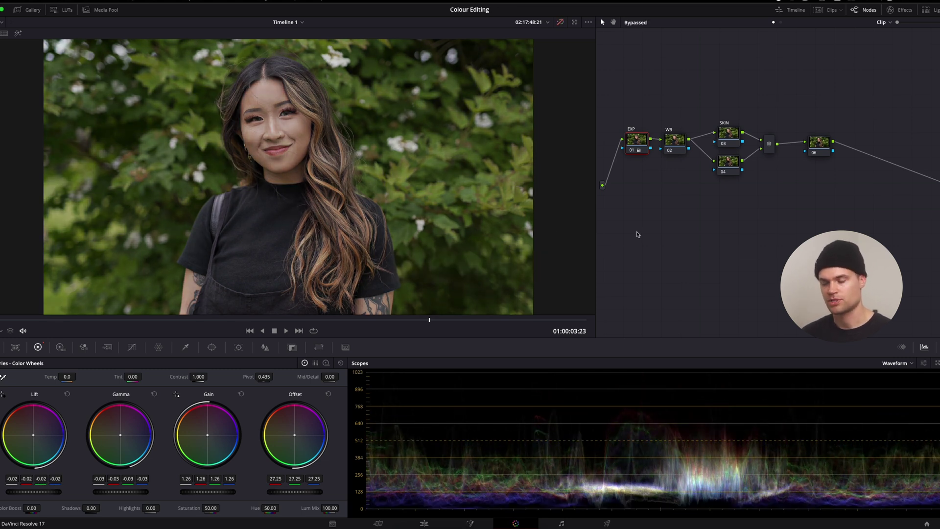
{"action": "key", "text": "shift+d"}
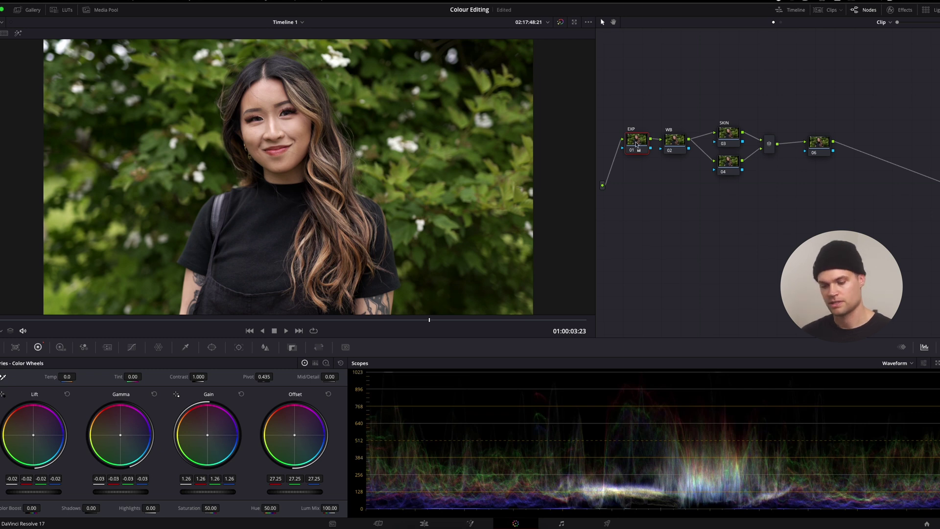
{"action": "mouse_move", "coordinate": [636, 143]}
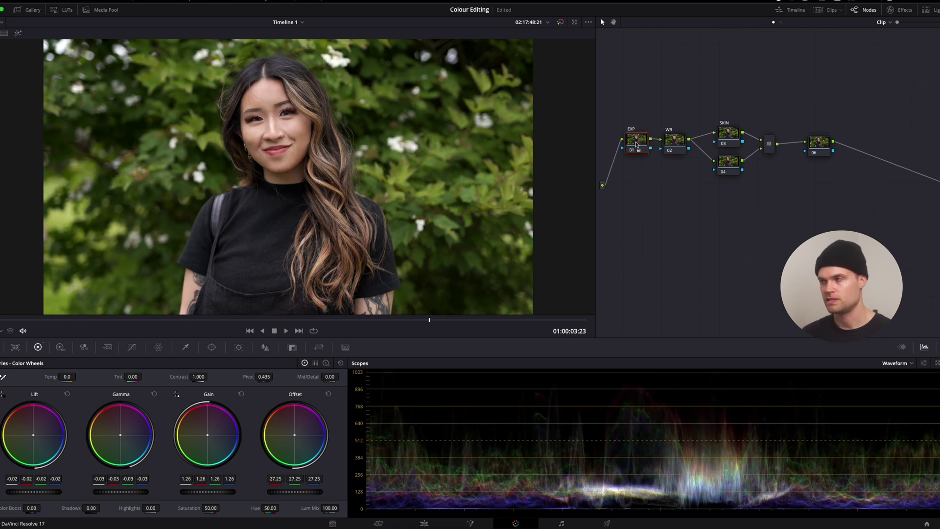
{"action": "key", "text": "shift+d"}
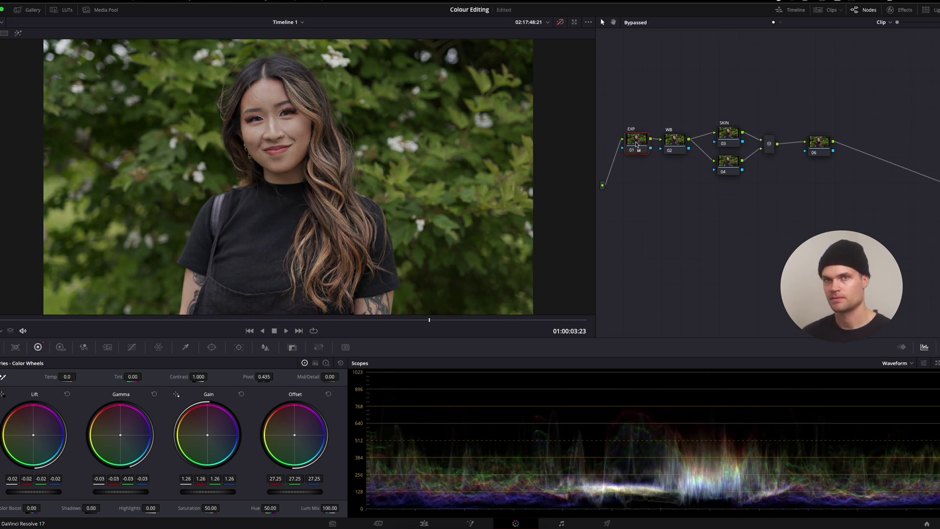
{"action": "left_click", "coordinate": [557, 26]}
{"action": "scroll", "coordinate": [272, 98], "scroll_direction": "up", "scroll_amount": 5}
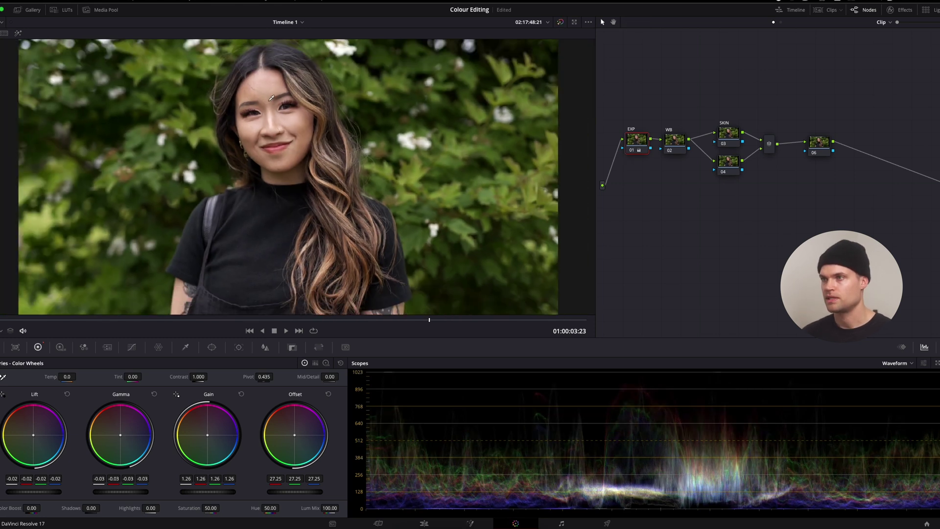
{"action": "scroll", "coordinate": [272, 98], "scroll_direction": "down", "scroll_amount": 5}
{"action": "scroll", "coordinate": [274, 121], "scroll_direction": "up", "scroll_amount": 6}
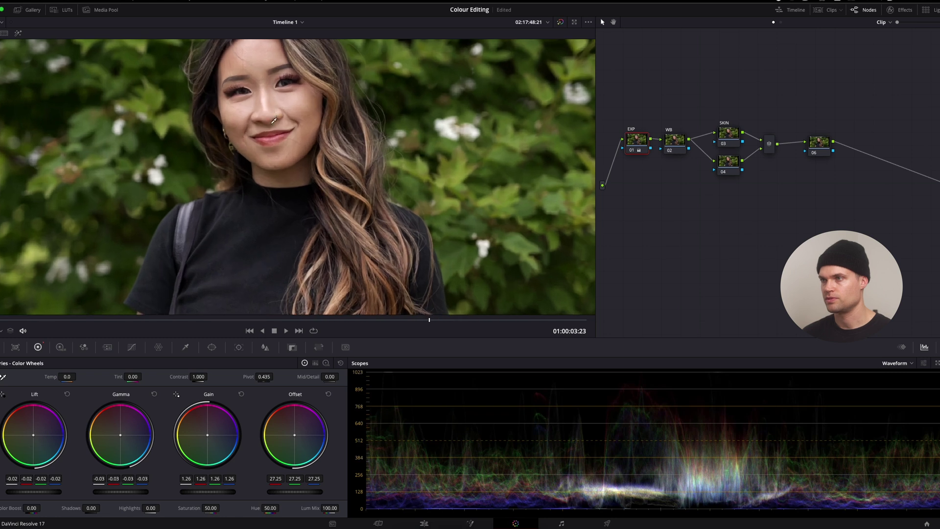
Step: Check the skin on the woman's face up close, and select the WB node
{"action": "scroll", "coordinate": [274, 121], "scroll_direction": "up", "scroll_amount": 5}
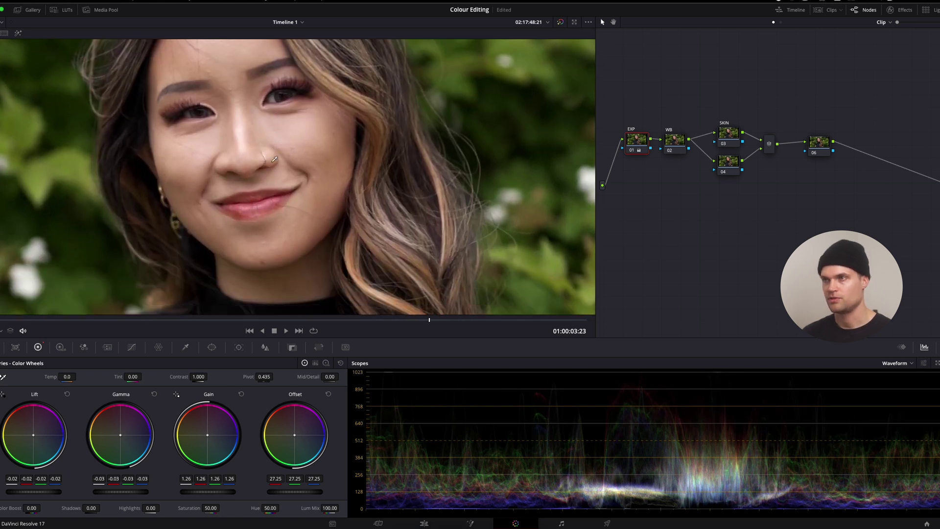
{"action": "scroll", "coordinate": [274, 159], "scroll_direction": "up", "scroll_amount": 3}
{"action": "scroll", "coordinate": [275, 159], "scroll_direction": "down", "scroll_amount": 5}
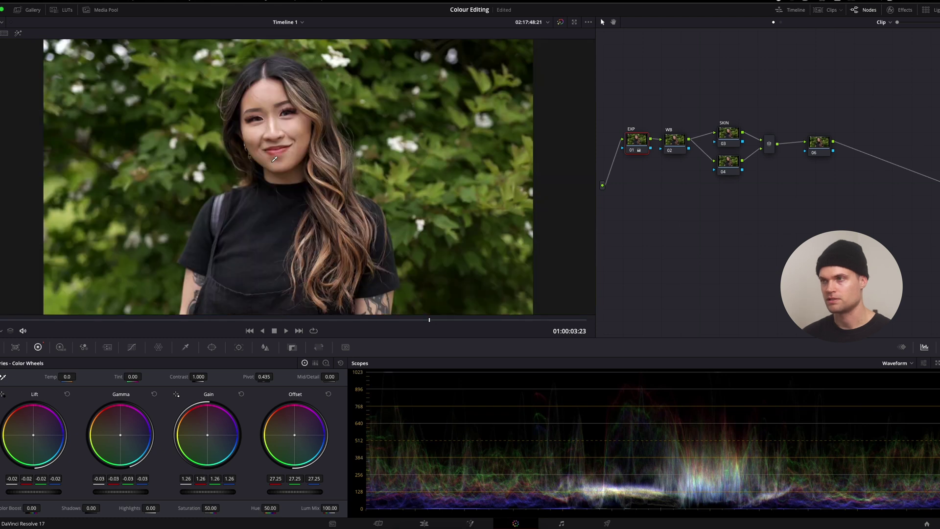
{"action": "left_click", "coordinate": [675, 142]}
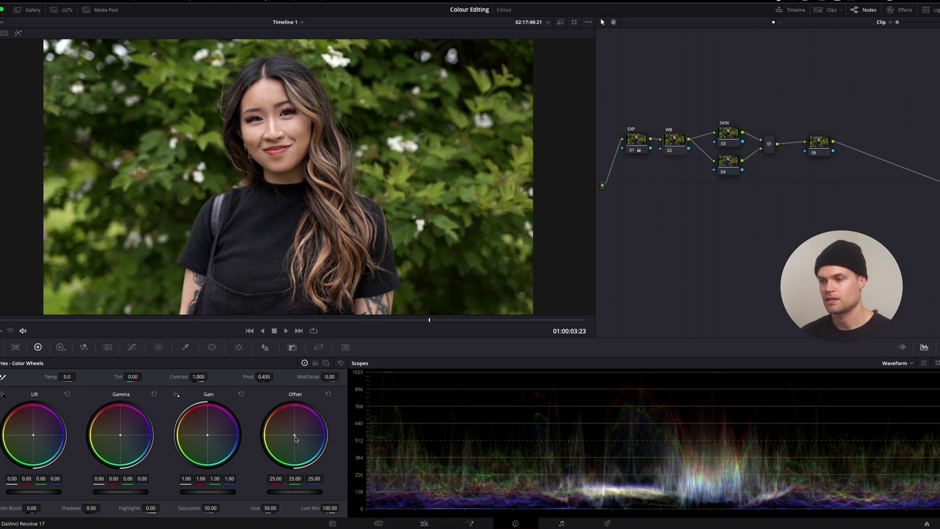
{"action": "mouse_move", "coordinate": [295, 436]}
{"action": "left_mouse_down"}
{"action": "mouse_move", "coordinate": [300, 429]}
{"action": "mouse_move", "coordinate": [295, 435]}
{"action": "left_mouse_up"}
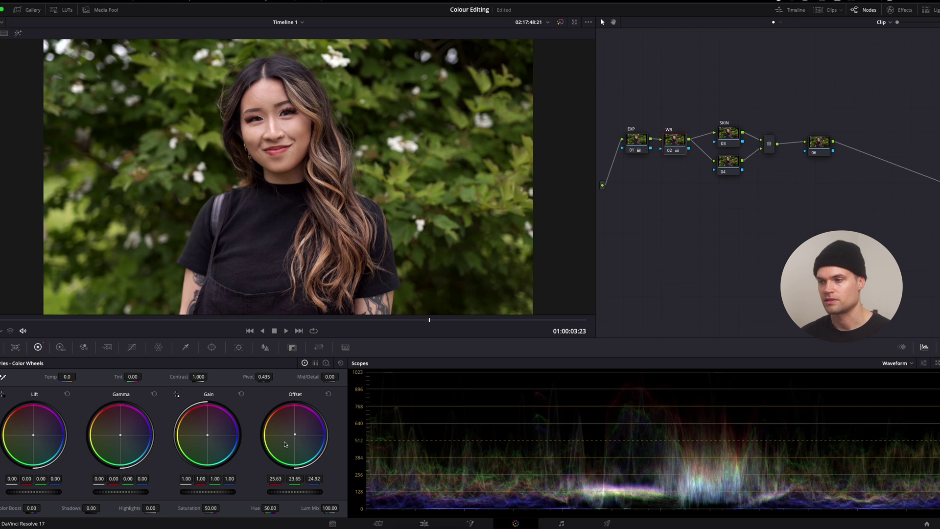
{"action": "mouse_move", "coordinate": [296, 434]}
{"action": "left_mouse_down"}
{"action": "mouse_move", "coordinate": [296, 451]}
{"action": "mouse_move", "coordinate": [284, 437]}
{"action": "left_mouse_up"}
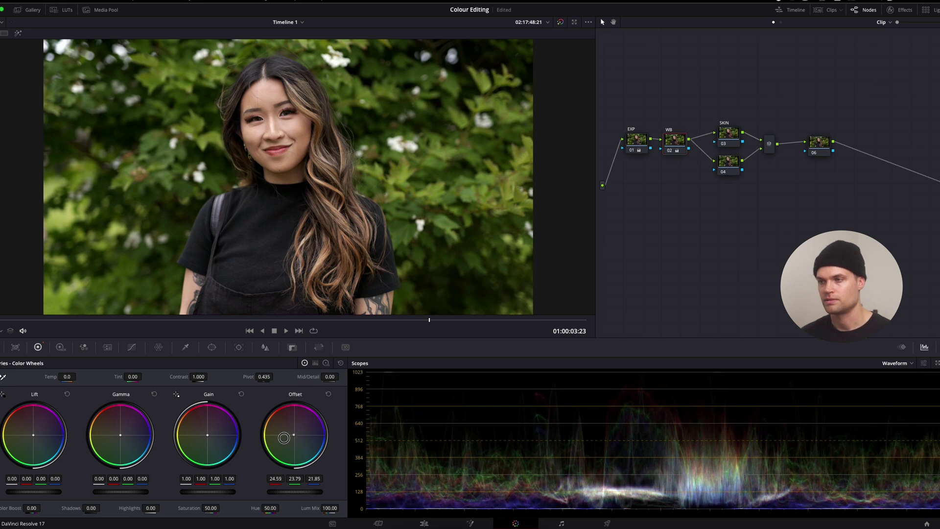
{"action": "key", "text": "ctrl+z"}
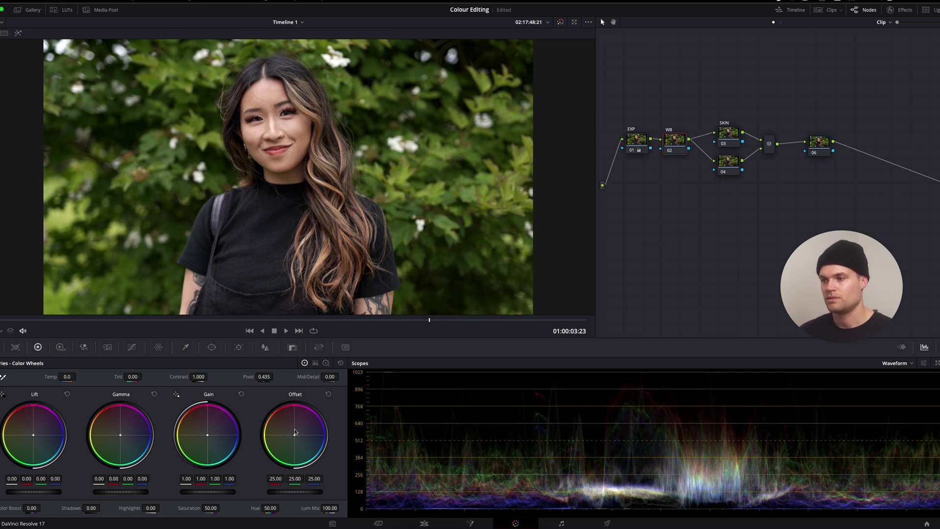
Step: Shift the WB node's Offset balance to red 24.97, green 23.79 and blue 24.03, and set its Temp to 280 with Tint at 0
{"action": "mouse_move", "coordinate": [295, 435]}
{"action": "left_mouse_down"}
{"action": "mouse_move", "coordinate": [302, 426]}
{"action": "mouse_move", "coordinate": [295, 433]}
{"action": "left_mouse_up"}
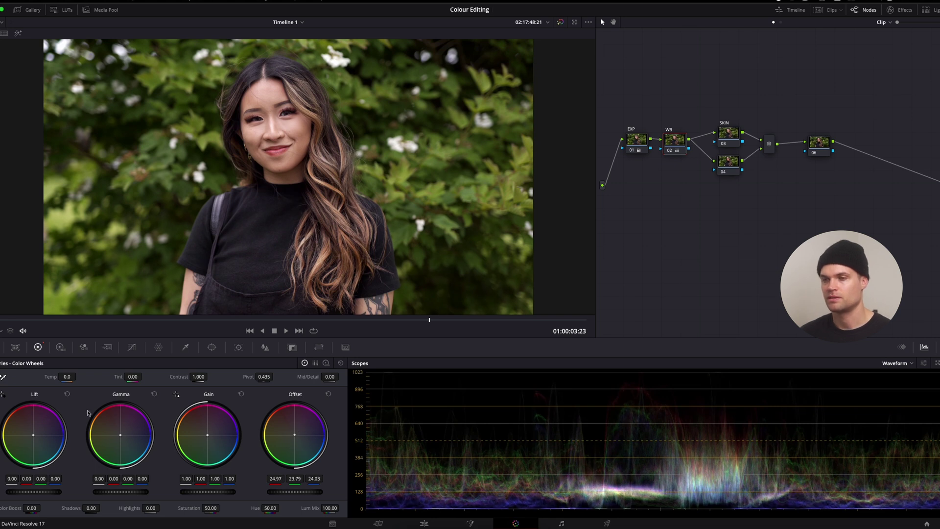
{"action": "left_click_drag", "start_coordinate": [67, 376], "coordinate": [134, 376]}
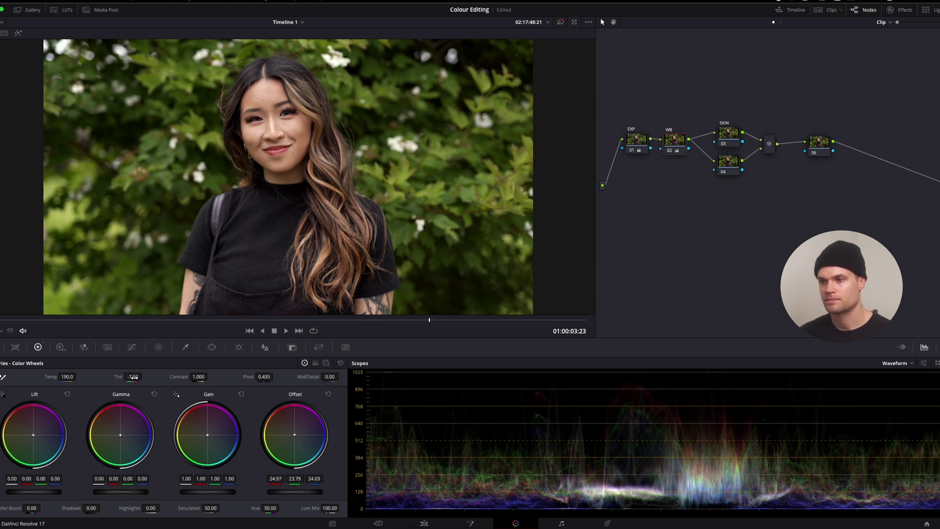
{"action": "double_click", "coordinate": [133, 377]}
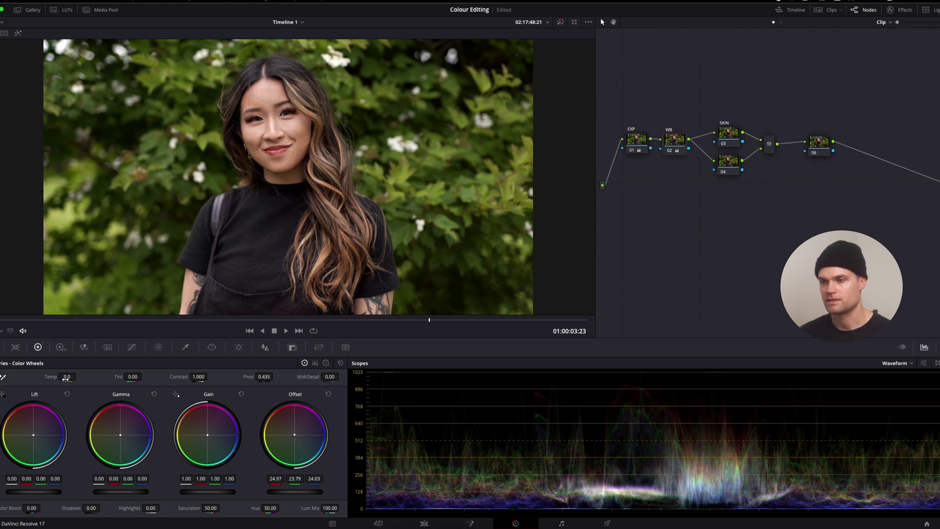
{"action": "left_click_drag", "start_coordinate": [66, 376], "coordinate": [401, 156]}
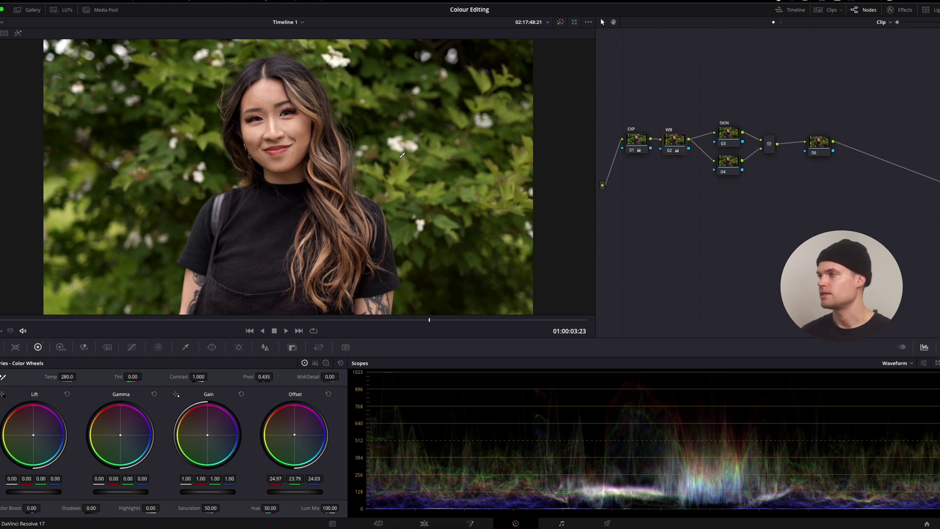
Step: Select the SKIN node and open the Color Warper for it
{"action": "left_click_drag", "start_coordinate": [729, 132], "coordinate": [731, 128]}
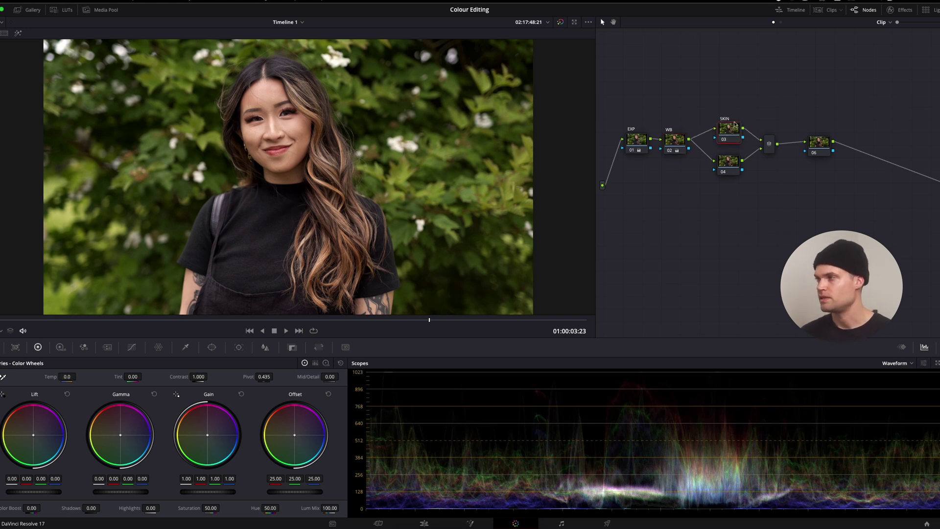
{"action": "left_click", "coordinate": [186, 347]}
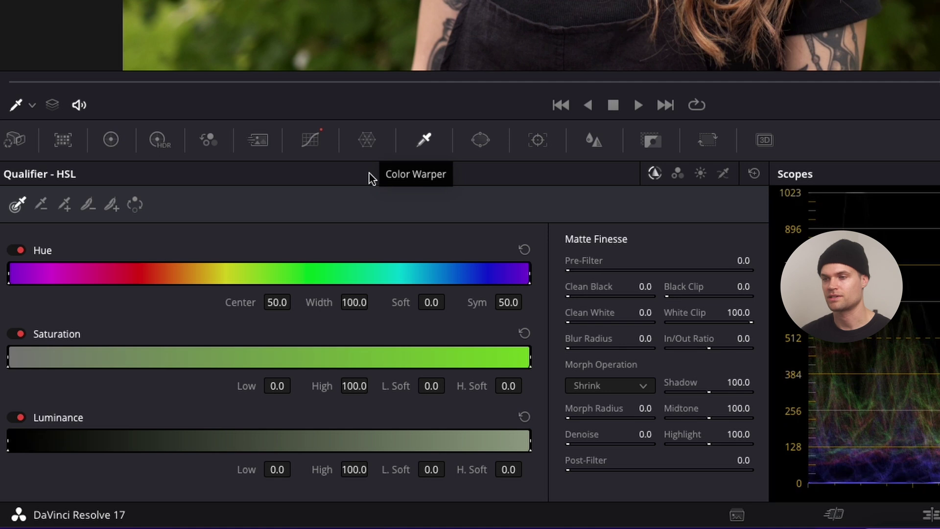
{"action": "left_click", "coordinate": [368, 142]}
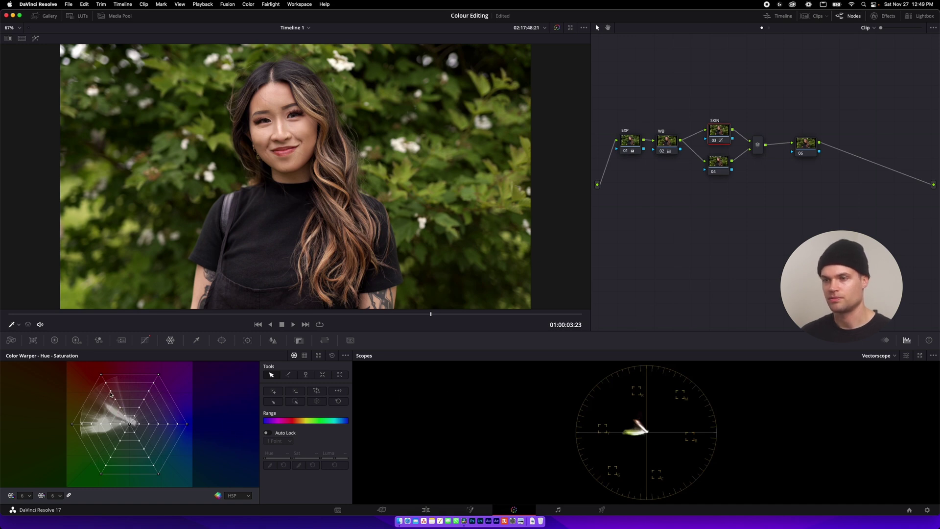
{"action": "left_click_drag", "start_coordinate": [111, 391], "coordinate": [119, 382]}
{"action": "key", "text": "super+z"}
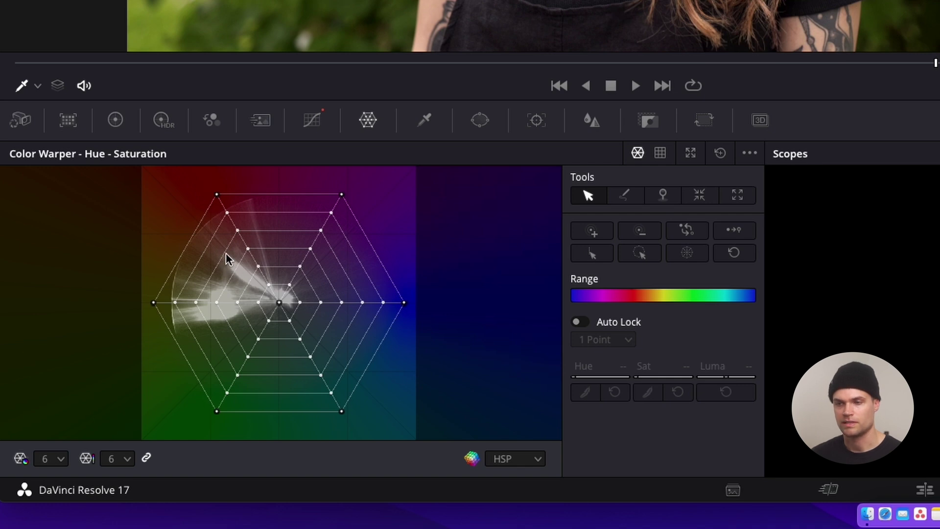
{"action": "left_click", "coordinate": [238, 231]}
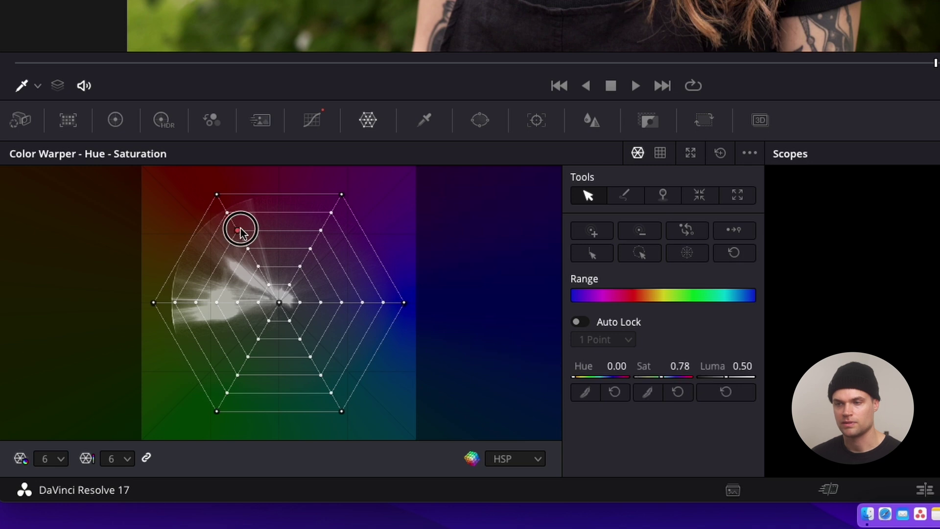
{"action": "left_click_drag", "start_coordinate": [238, 231], "coordinate": [242, 227]}
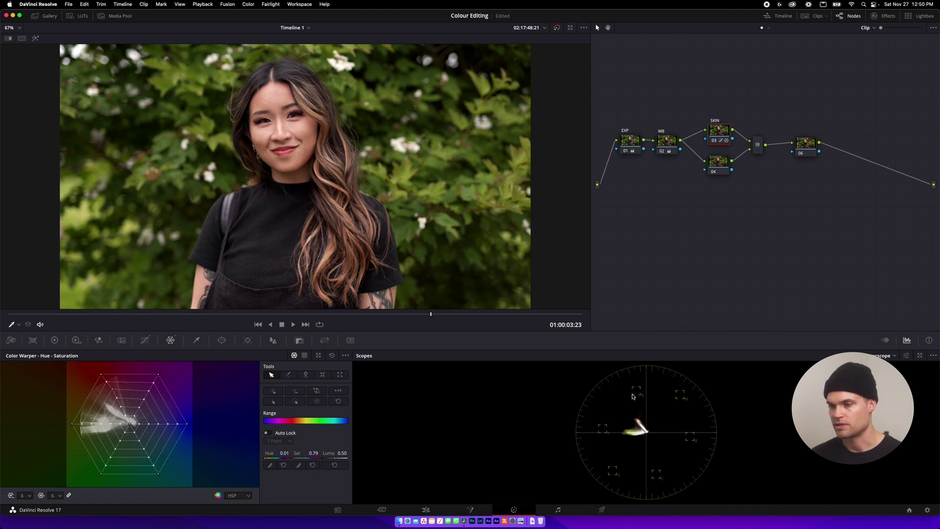
{"action": "left_click_drag", "start_coordinate": [112, 389], "coordinate": [113, 389]}
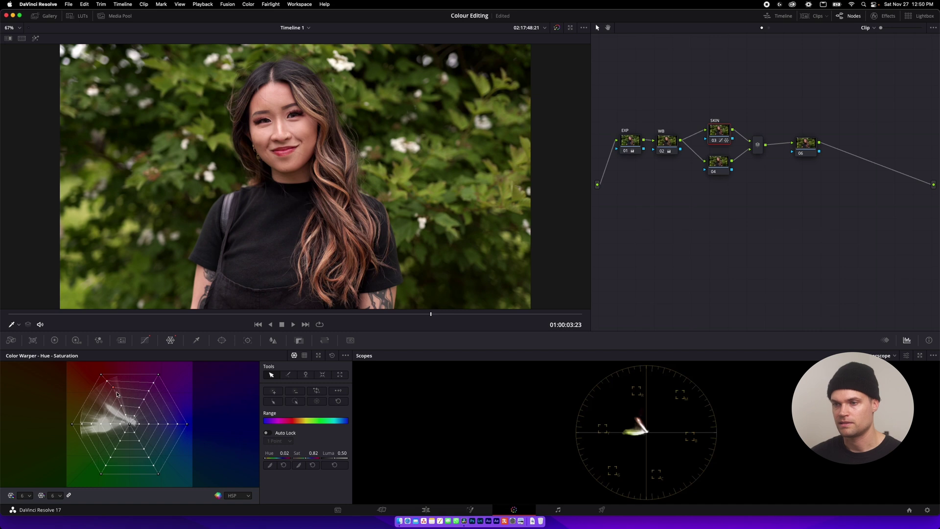
{"action": "key", "text": "ctrl+z"}
{"action": "key", "text": "ctrl+z"}
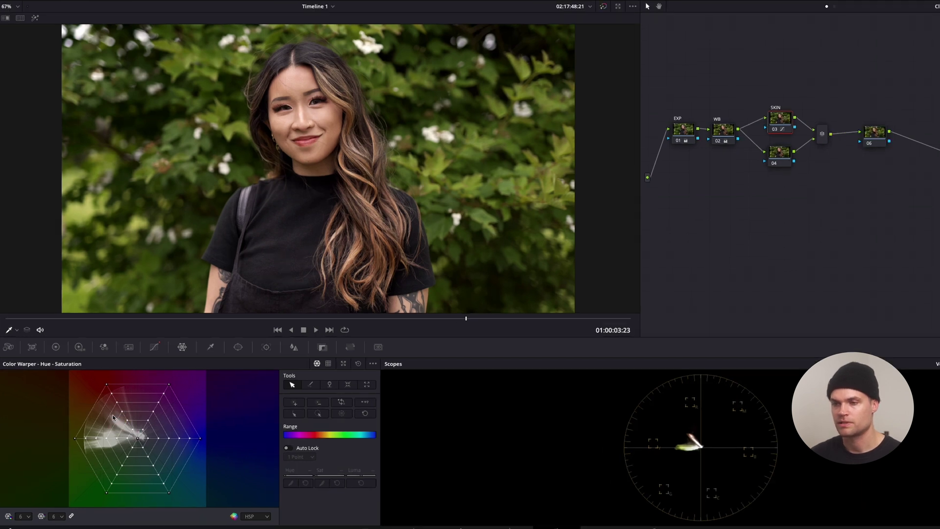
Step: Warp the red skin-tone point on the SKIN node to Hue 0.02 and Sat 0.88, and compare the node bypassed and enabled
{"action": "left_click", "coordinate": [118, 401]}
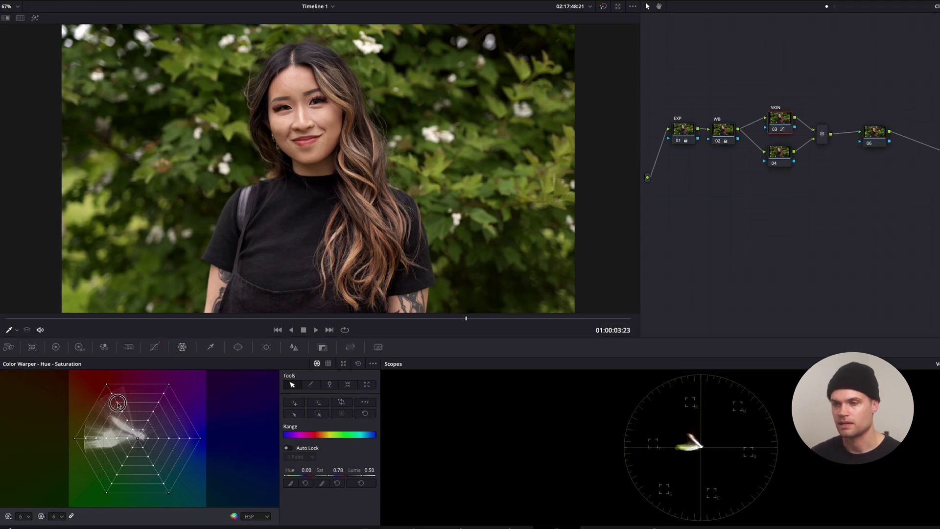
{"action": "left_click_drag", "start_coordinate": [118, 402], "coordinate": [121, 400]}
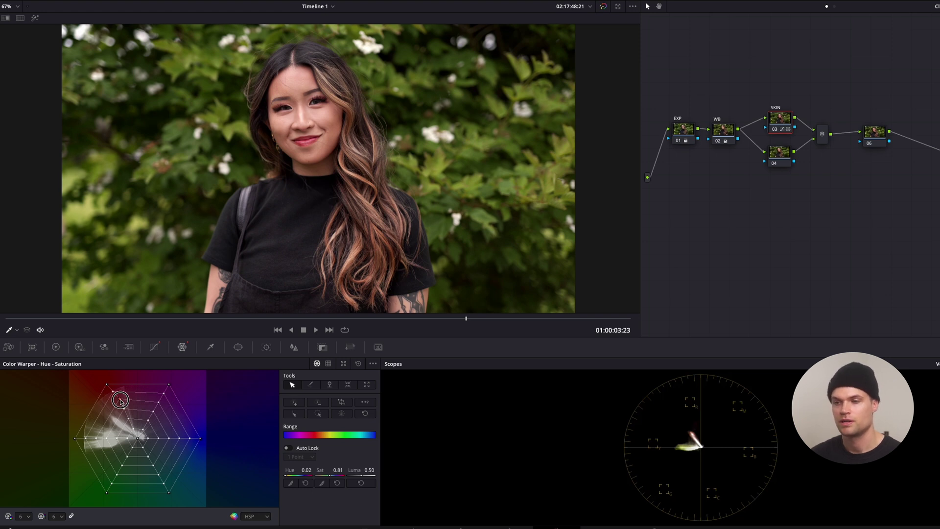
{"action": "left_click_drag", "start_coordinate": [121, 401], "coordinate": [120, 394]}
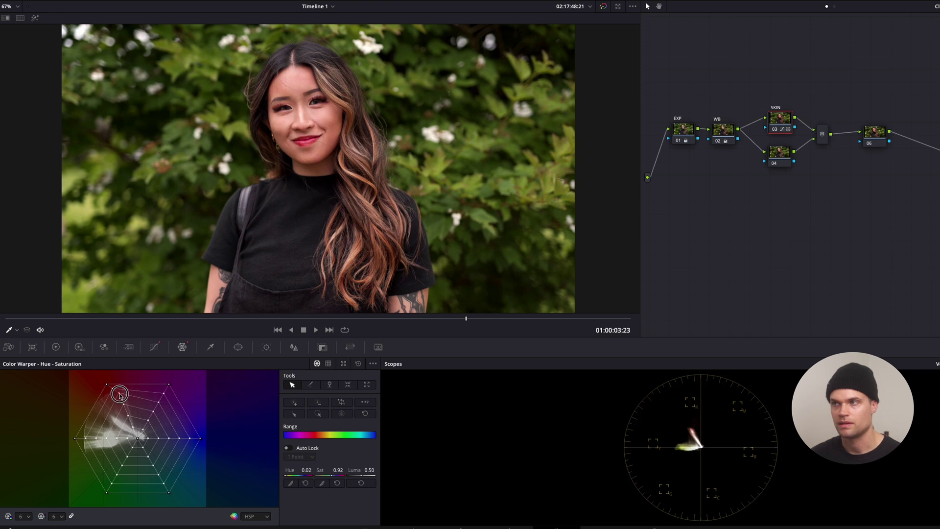
{"action": "left_click_drag", "start_coordinate": [120, 395], "coordinate": [120, 397]}
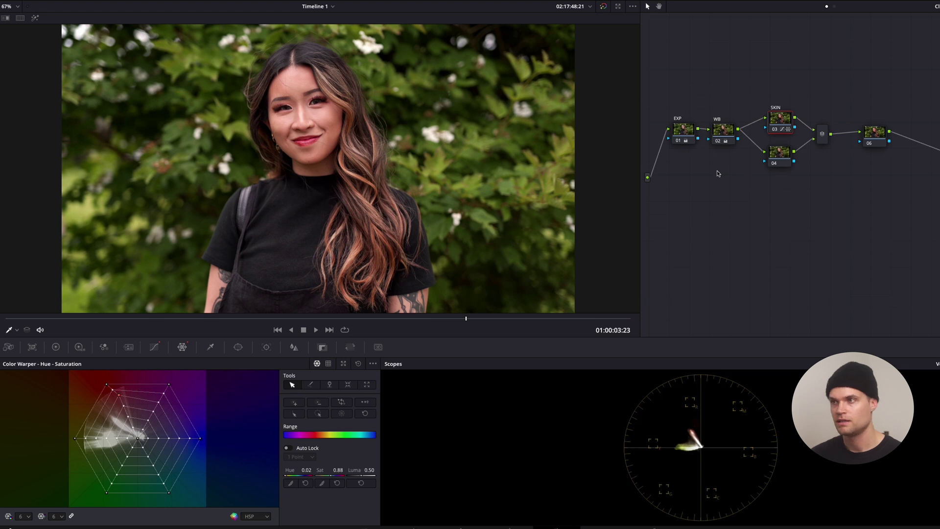
{"action": "key", "text": "ctrl+d"}
{"action": "key", "text": "ctrl+d"}
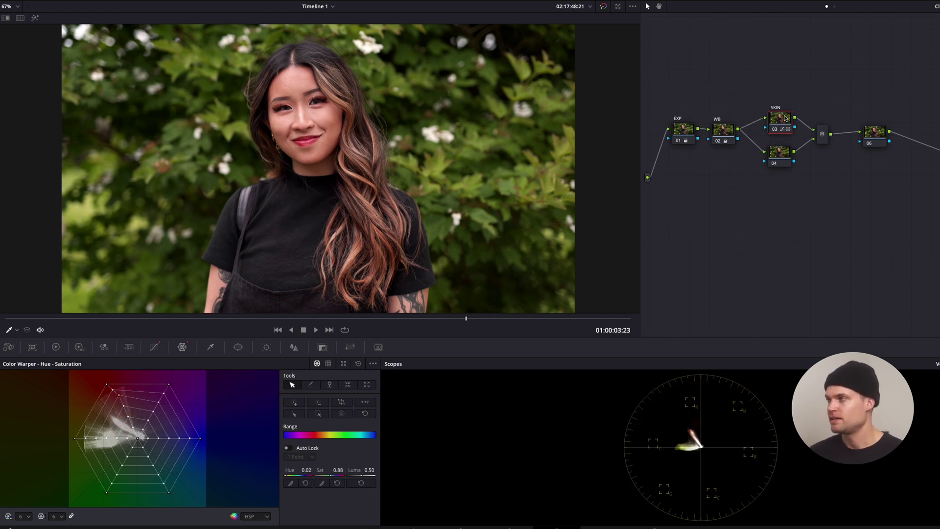
Step: Add one input to the parallel mixer to get a third parallel node, and delete that extra node
{"action": "left_click", "coordinate": [780, 156]}
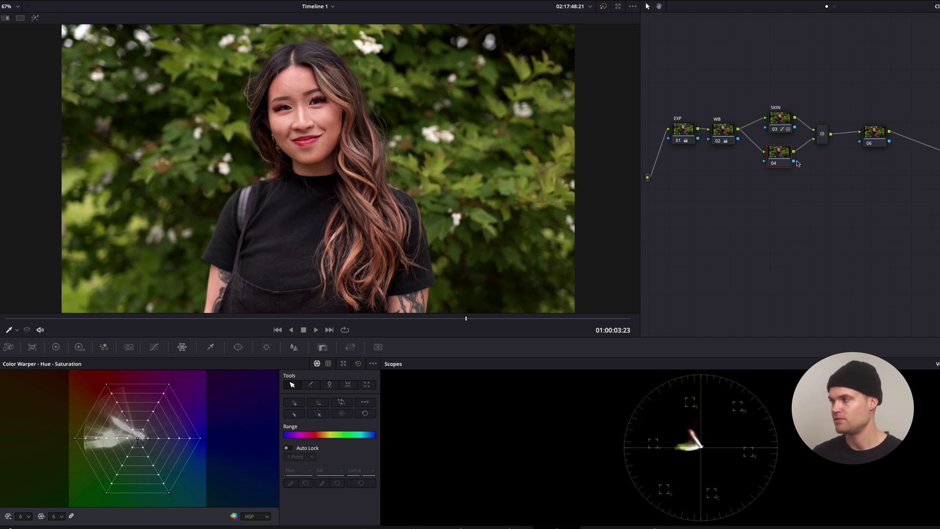
{"action": "left_click", "coordinate": [822, 134]}
{"action": "right_click", "coordinate": [822, 135]}
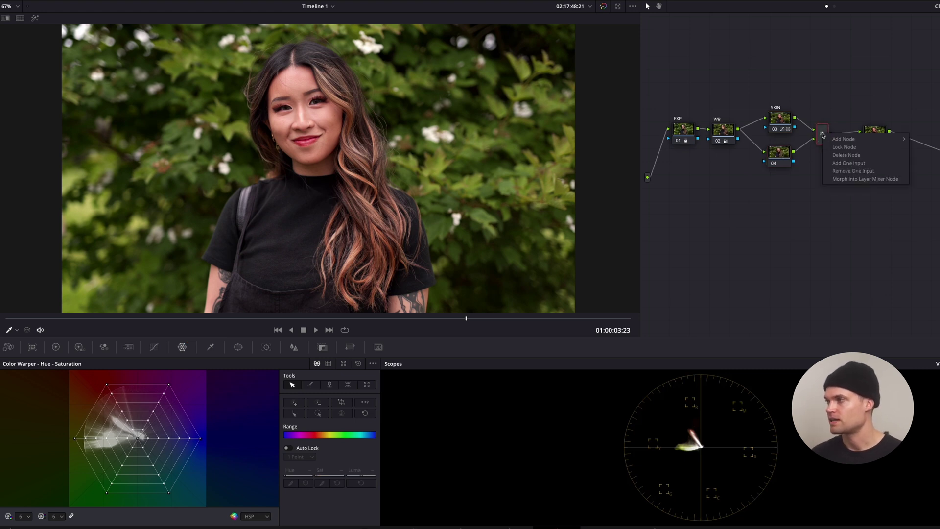
{"action": "left_click", "coordinate": [848, 163]}
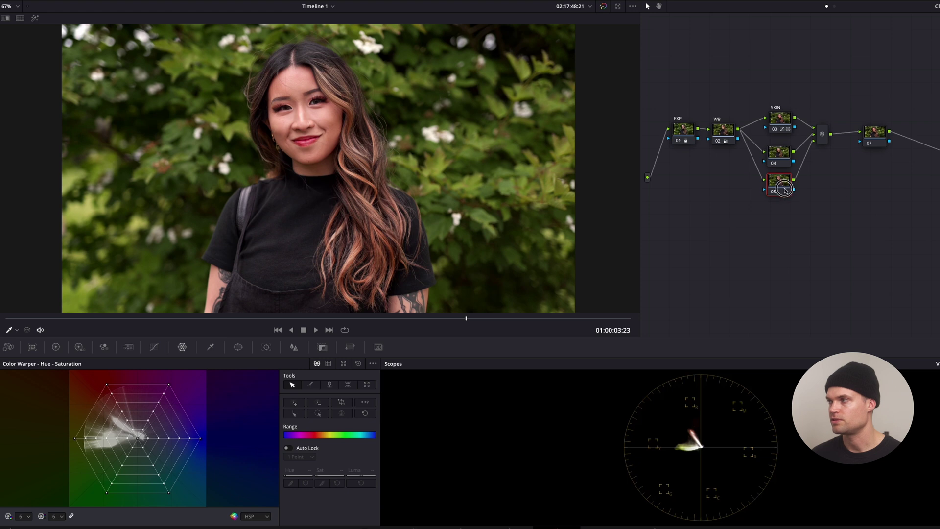
{"action": "left_click_drag", "start_coordinate": [782, 160], "coordinate": [782, 158]}
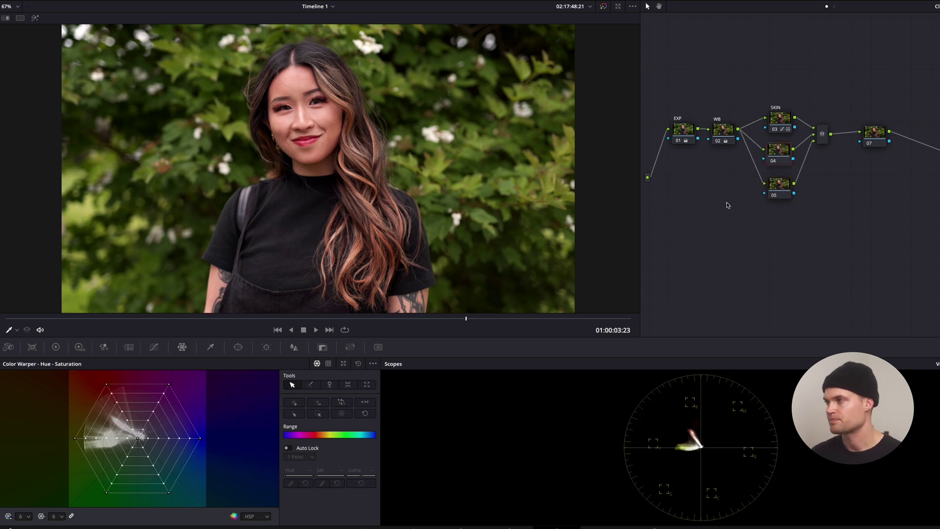
{"action": "left_click", "coordinate": [780, 184]}
{"action": "key", "text": "Delete"}
{"action": "left_click", "coordinate": [783, 118]}
{"action": "left_click_drag", "start_coordinate": [785, 118], "coordinate": [783, 118]}
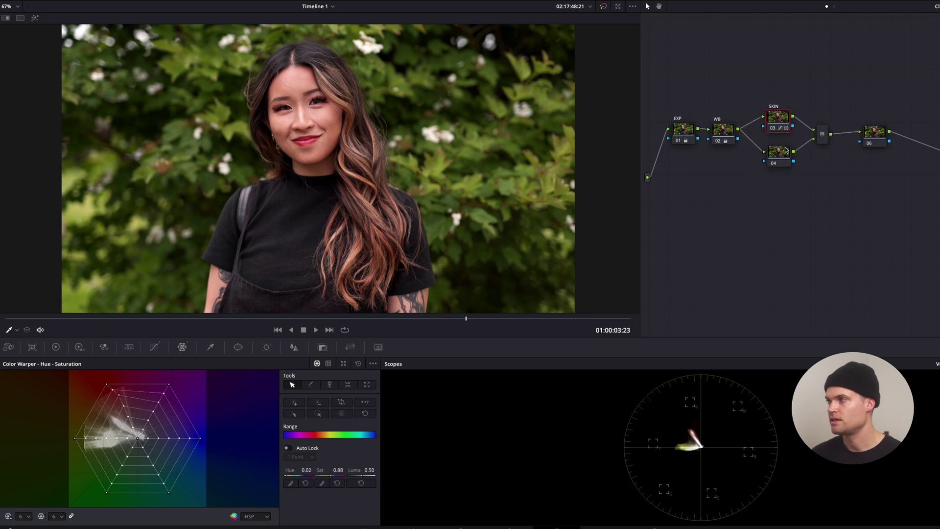
Step: Qualify the green background foliage on node 04 with the HSL Qualifier, hue center 51.0 and width 4.3, and highlight the selection
{"action": "left_click", "coordinate": [779, 152]}
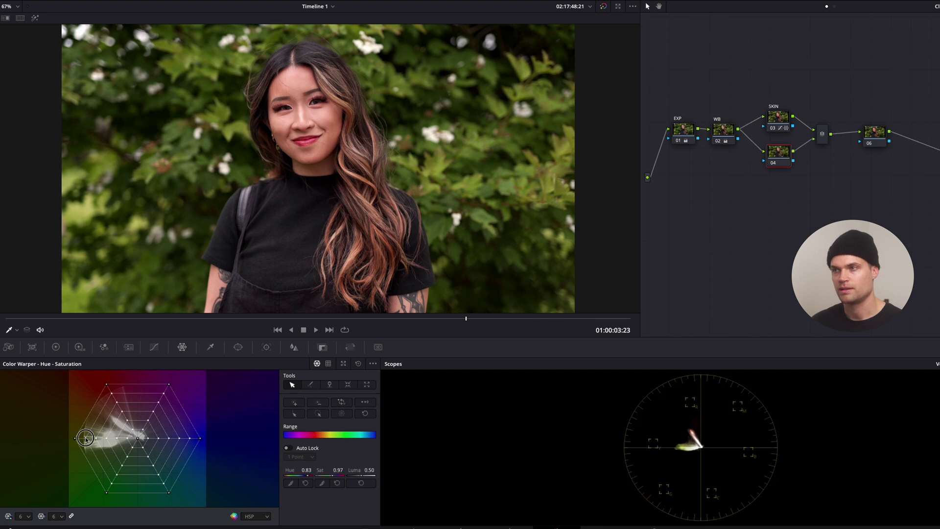
{"action": "mouse_move", "coordinate": [84, 435]}
{"action": "left_mouse_down"}
{"action": "mouse_move", "coordinate": [109, 435]}
{"action": "mouse_move", "coordinate": [87, 435]}
{"action": "mouse_move", "coordinate": [119, 463]}
{"action": "mouse_move", "coordinate": [104, 433]}
{"action": "mouse_move", "coordinate": [111, 462]}
{"action": "mouse_move", "coordinate": [100, 460]}
{"action": "mouse_move", "coordinate": [104, 440]}
{"action": "mouse_move", "coordinate": [109, 458]}
{"action": "mouse_move", "coordinate": [92, 440]}
{"action": "mouse_move", "coordinate": [118, 455]}
{"action": "mouse_move", "coordinate": [108, 457]}
{"action": "mouse_move", "coordinate": [108, 440]}
{"action": "mouse_move", "coordinate": [128, 440]}
{"action": "mouse_move", "coordinate": [103, 438]}
{"action": "left_mouse_up"}
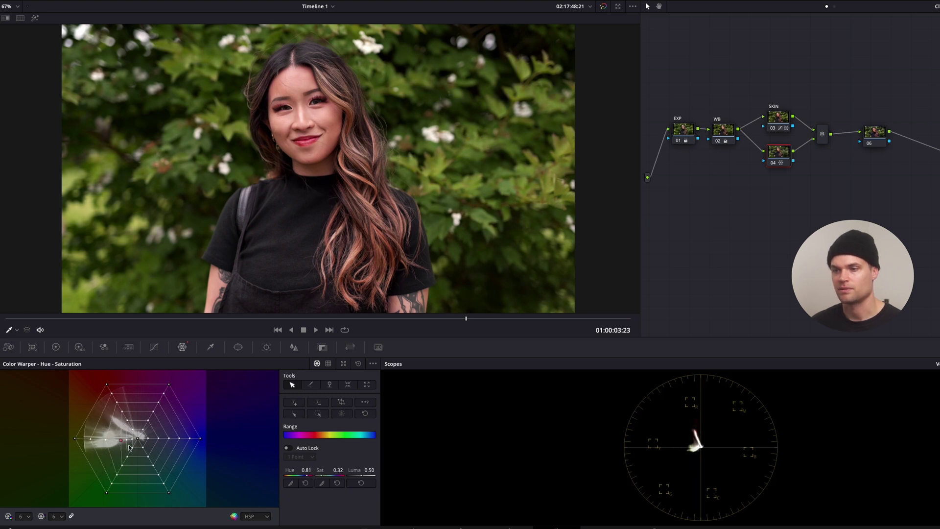
{"action": "key", "text": "ctrl+z"}
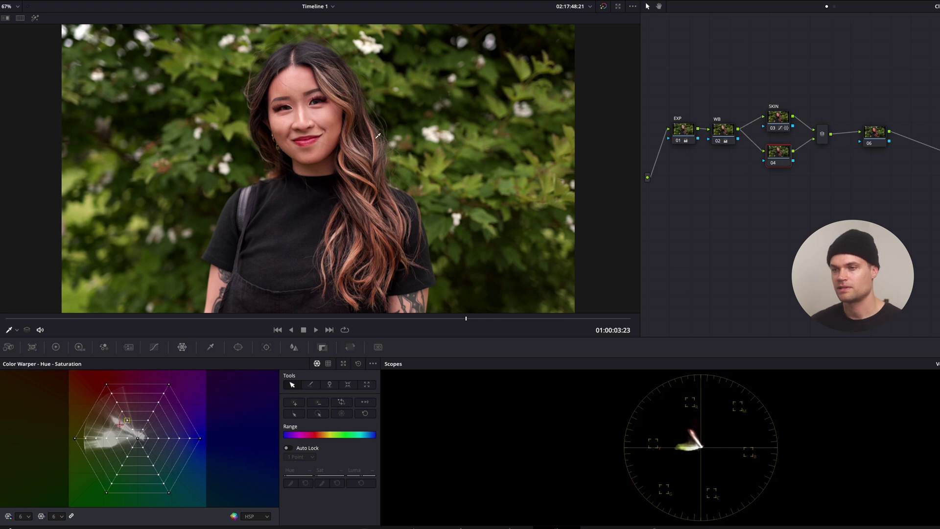
{"action": "left_click", "coordinate": [211, 347]}
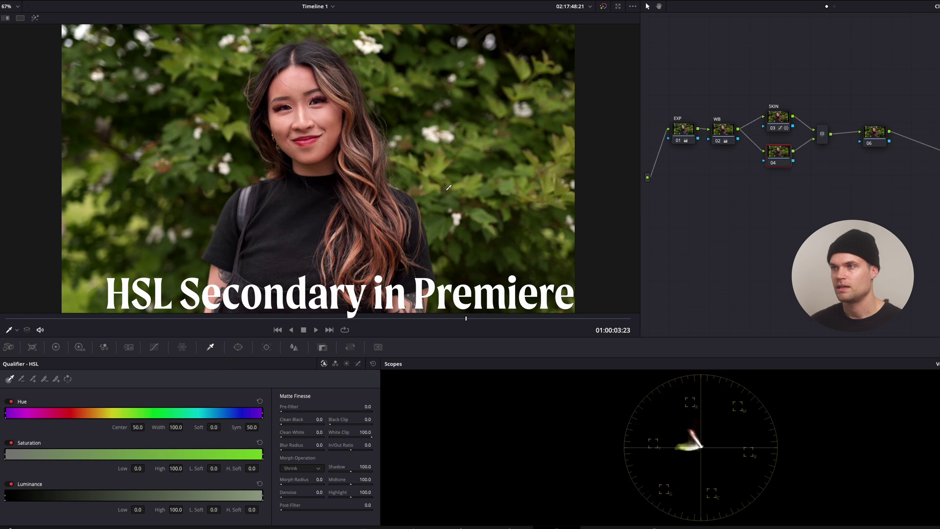
{"action": "left_click", "coordinate": [215, 56]}
{"action": "left_click_drag", "start_coordinate": [215, 57], "coordinate": [207, 43]}
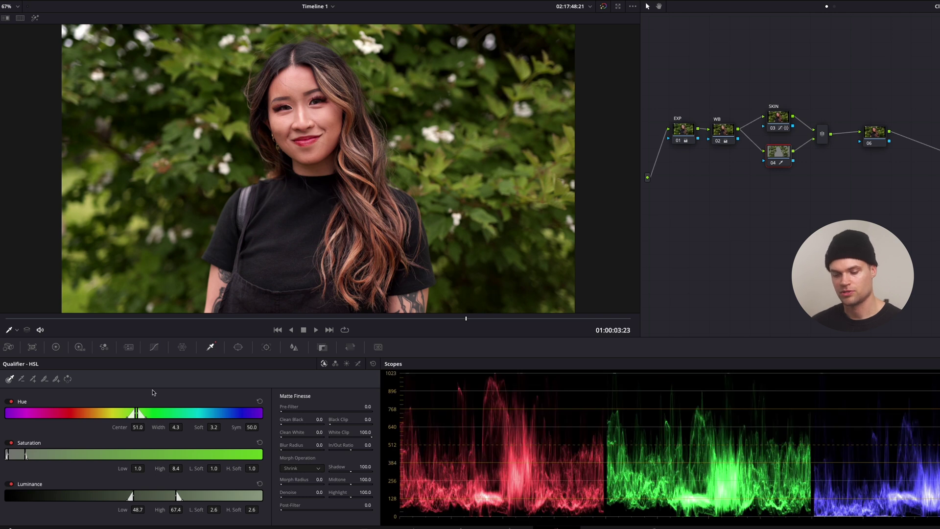
{"action": "key", "text": "shift+h"}
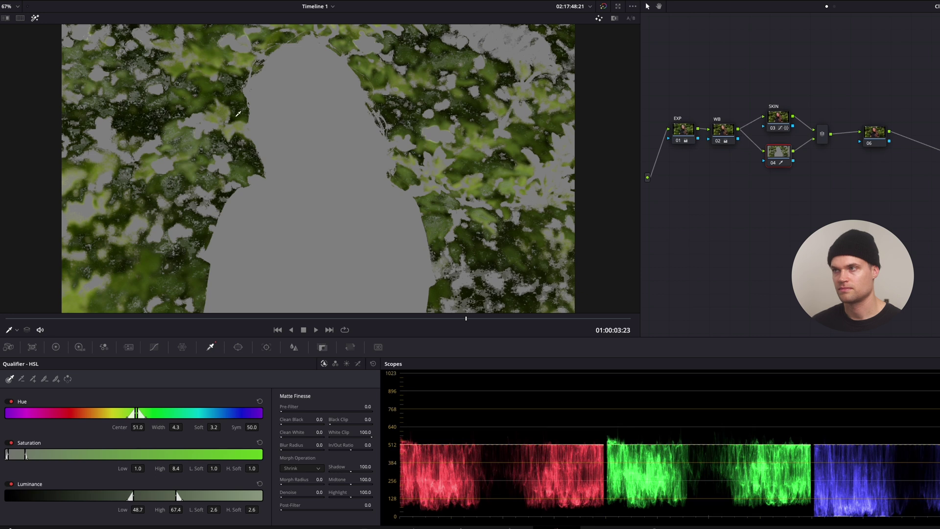
Step: Widen node 04's foliage qualifier to hue width 20.4, saturation high 12.4 and luminance 49.9 to 68.2
{"action": "left_click", "coordinate": [778, 121]}
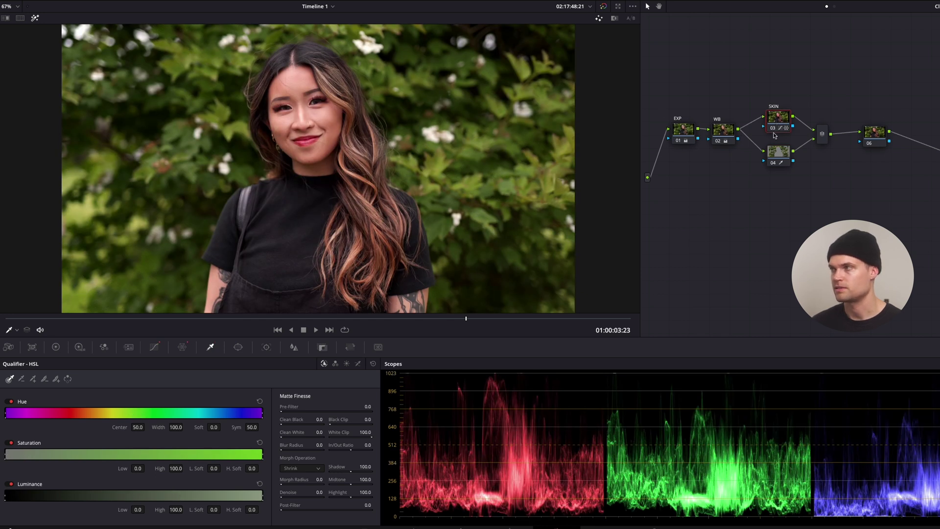
{"action": "left_click", "coordinate": [785, 157]}
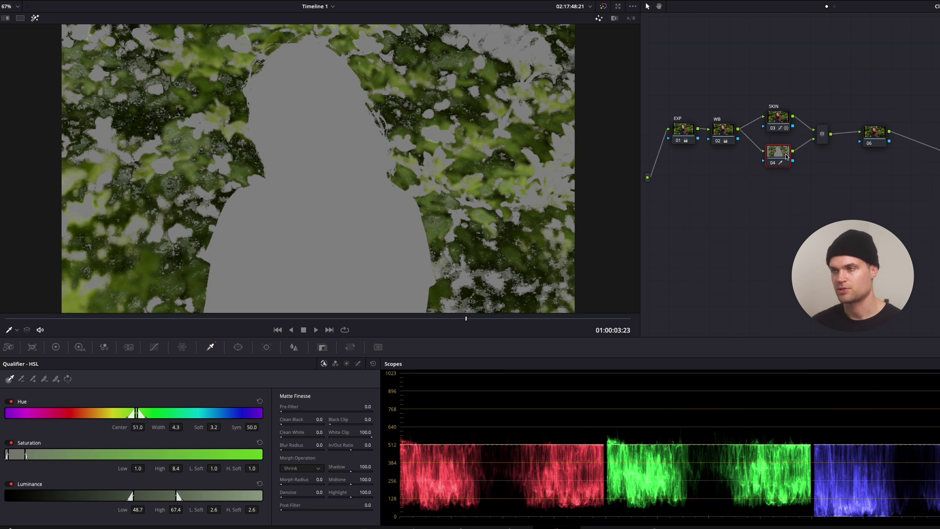
{"action": "key", "text": "shift+h"}
{"action": "key", "text": "shift+h"}
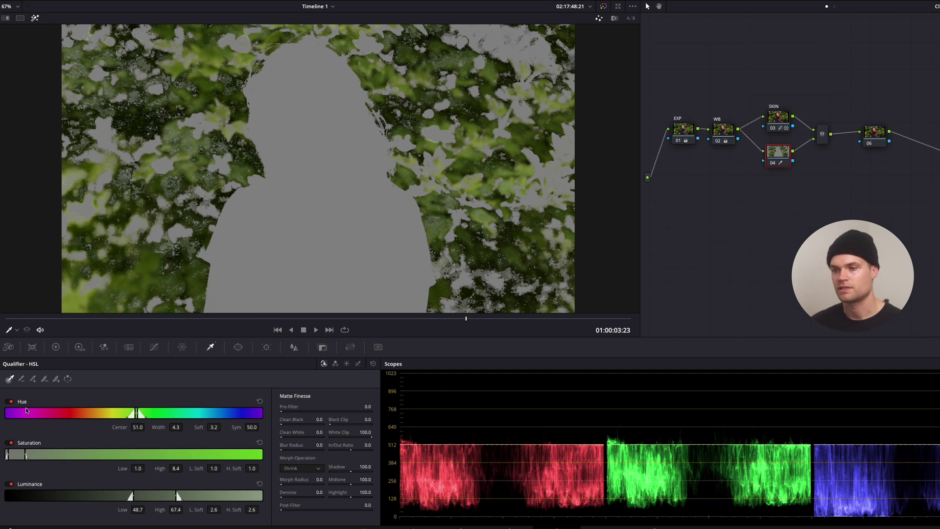
{"action": "left_click_drag", "start_coordinate": [137, 413], "coordinate": [158, 412]}
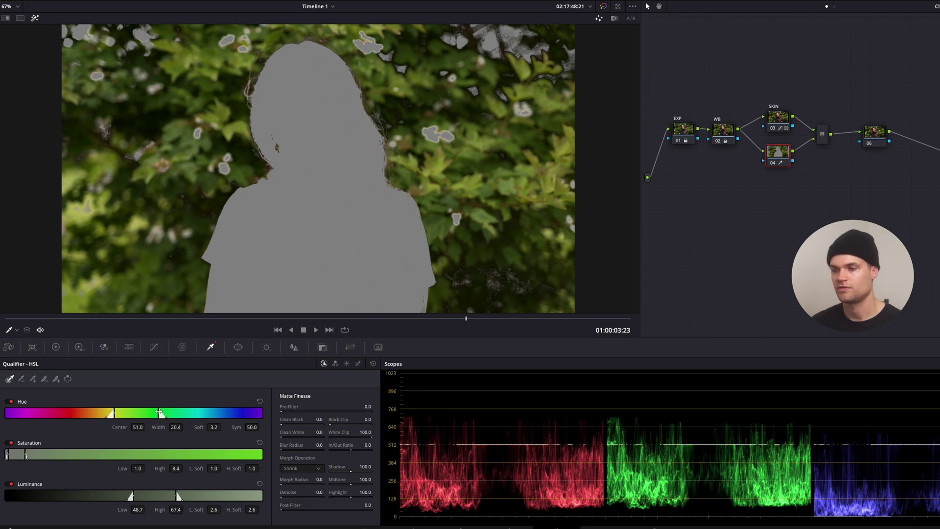
{"action": "mouse_move", "coordinate": [28, 456]}
{"action": "left_mouse_down"}
{"action": "mouse_move", "coordinate": [48, 454]}
{"action": "mouse_move", "coordinate": [35, 455]}
{"action": "left_mouse_up"}
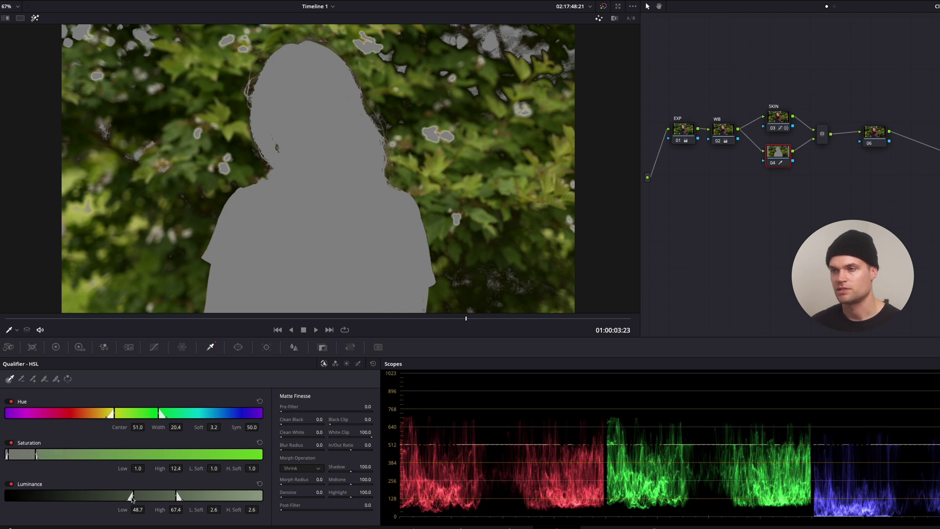
{"action": "left_click_drag", "start_coordinate": [130, 496], "coordinate": [179, 496]}
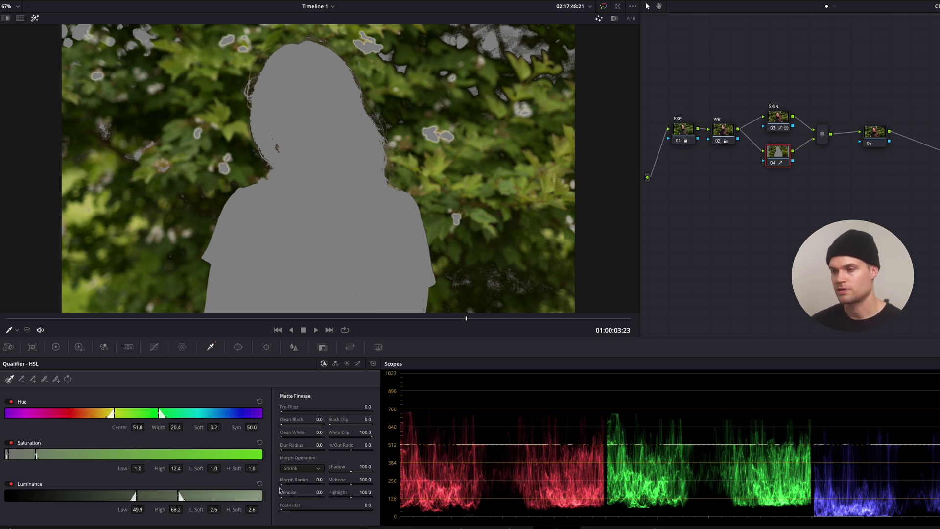
Step: Set the Matte Finesse Denoise of the foliage key on node 04 to 3.0 and turn off the highlight view
{"action": "scroll", "coordinate": [399, 135], "scroll_direction": "up", "scroll_amount": 8}
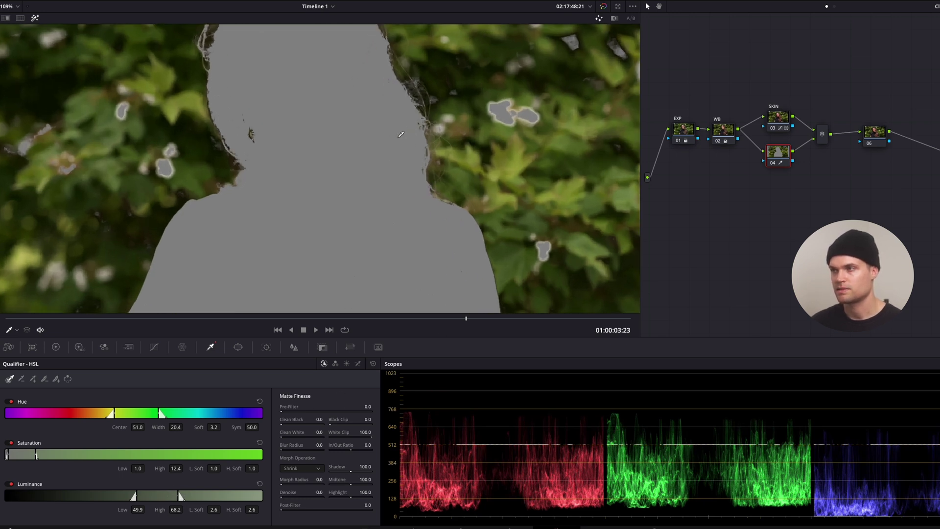
{"action": "scroll", "coordinate": [431, 149], "scroll_direction": "up", "scroll_amount": 2}
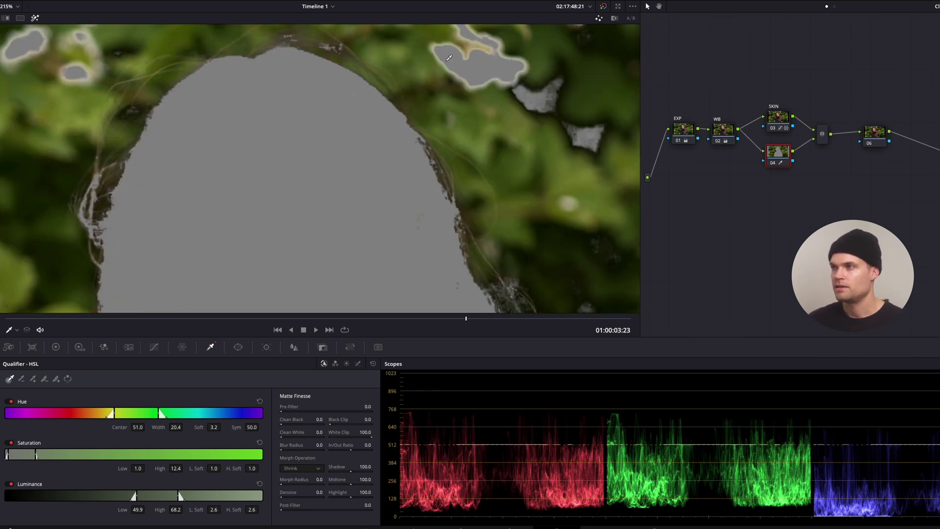
{"action": "left_click_drag", "start_coordinate": [279, 497], "coordinate": [293, 498]}
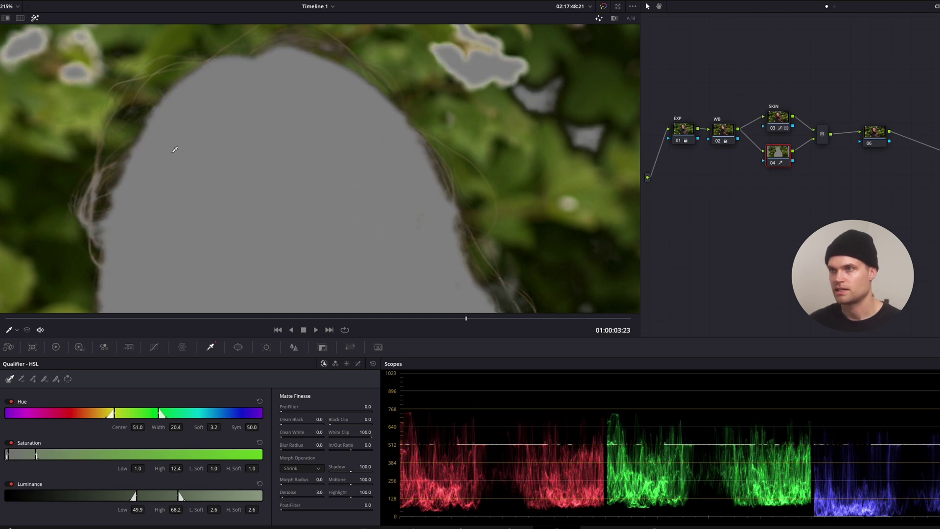
{"action": "key", "text": "shift+z"}
{"action": "key", "text": "shift+h"}
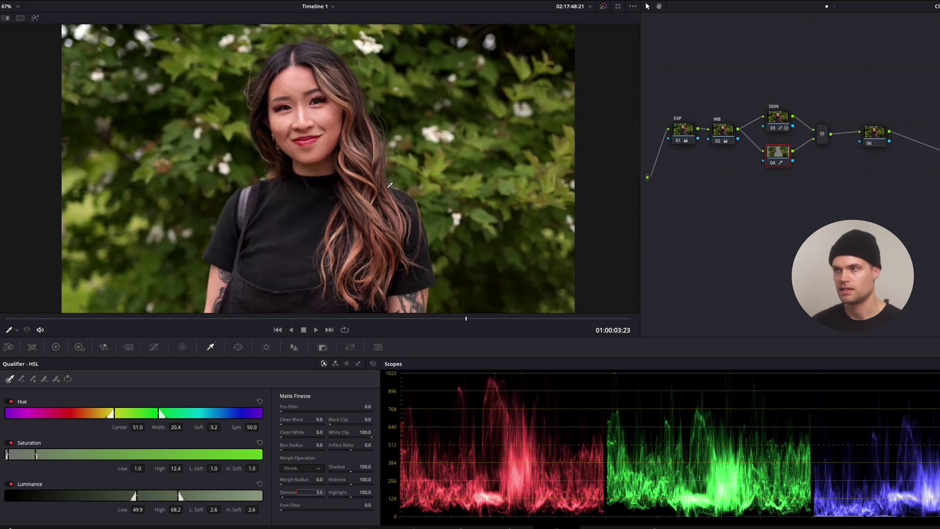
Step: Warm node 04's foliage with Offset 28.40, 23.07, 18.35 and Saturation 38, and compare the node bypassed and enabled
{"action": "key", "text": "alt+w"}
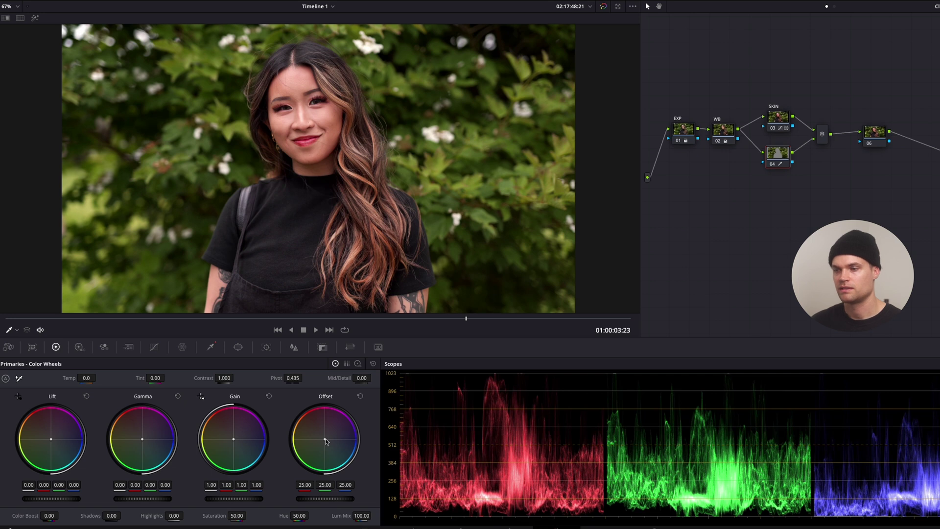
{"action": "left_click_drag", "start_coordinate": [325, 439], "coordinate": [318, 406]}
{"action": "left_click_drag", "start_coordinate": [237, 515], "coordinate": [216, 515]}
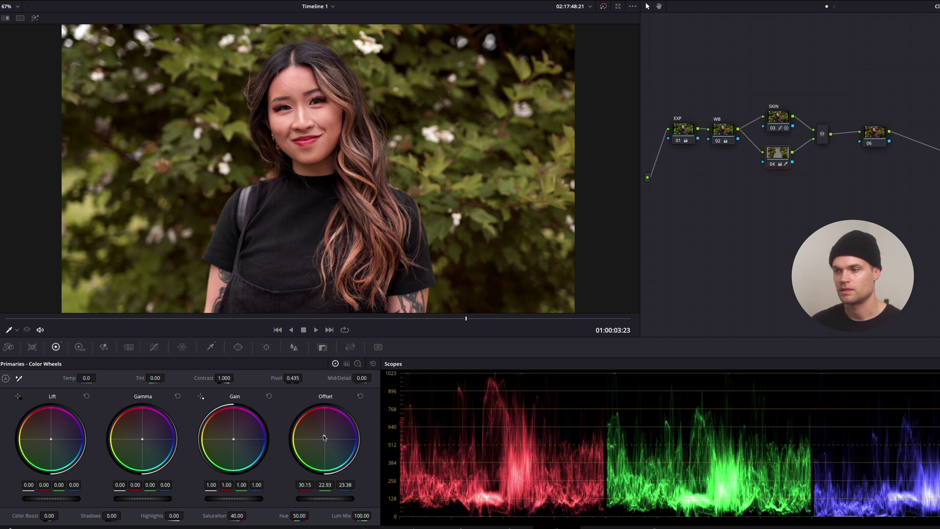
{"action": "left_click_drag", "start_coordinate": [324, 437], "coordinate": [301, 442]}
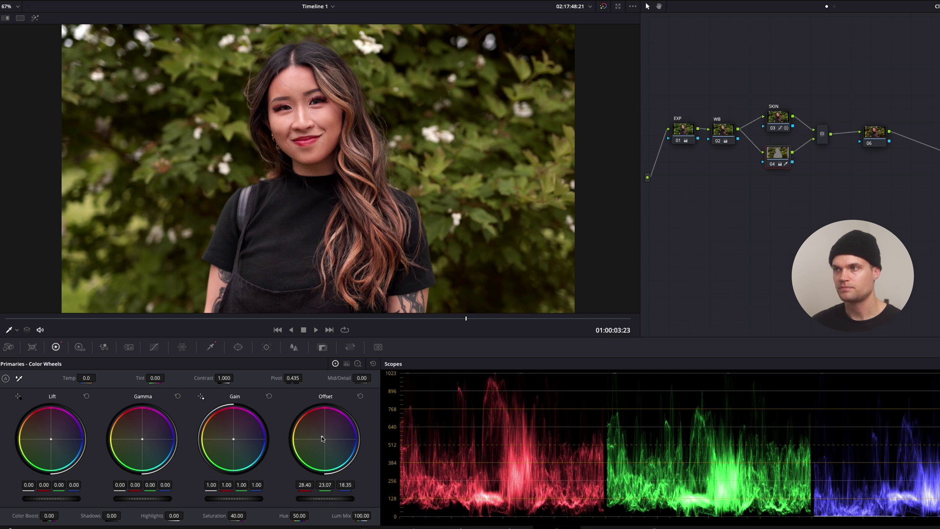
{"action": "key", "text": "ctrl+d"}
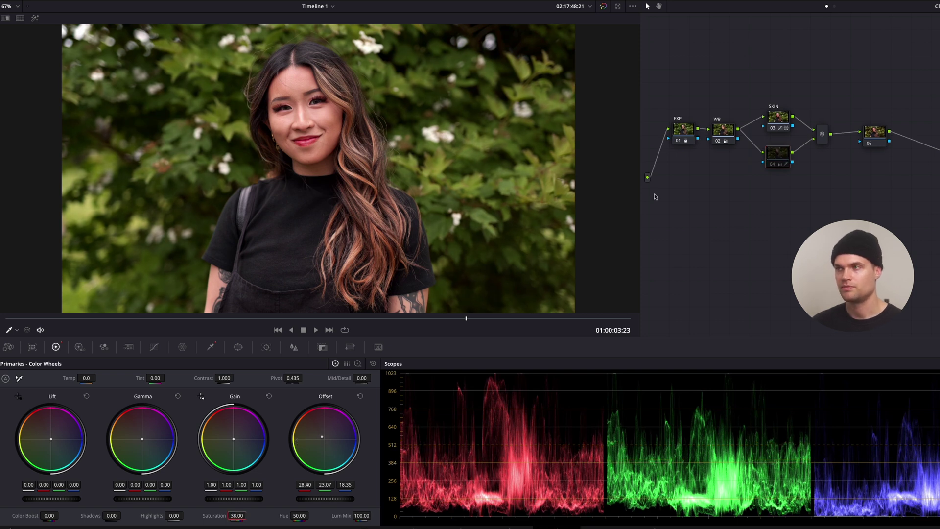
{"action": "key", "text": "ctrl+d"}
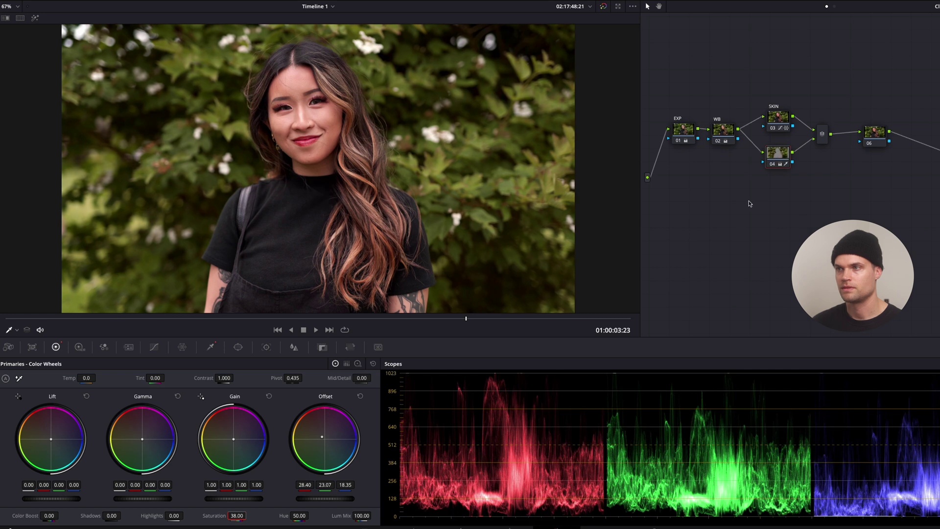
{"action": "key", "text": "ctrl+d"}
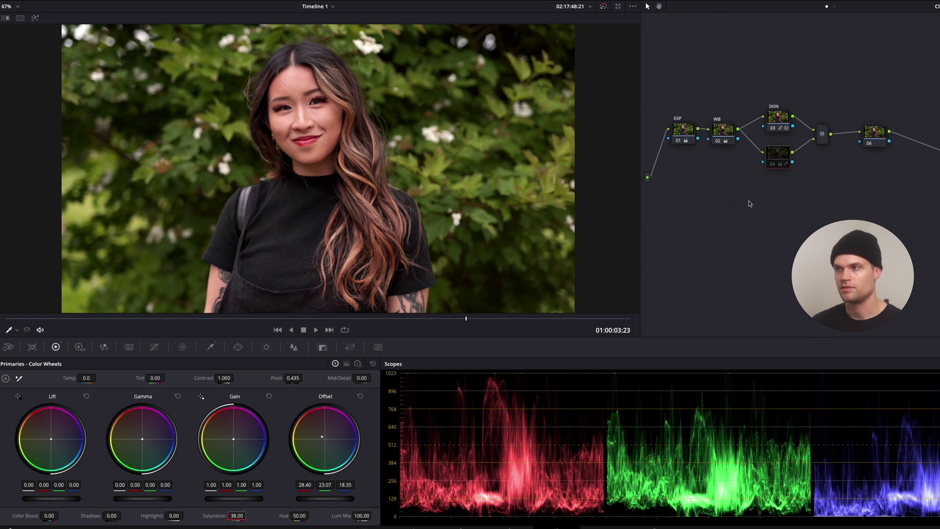
{"action": "key", "text": "ctrl+d"}
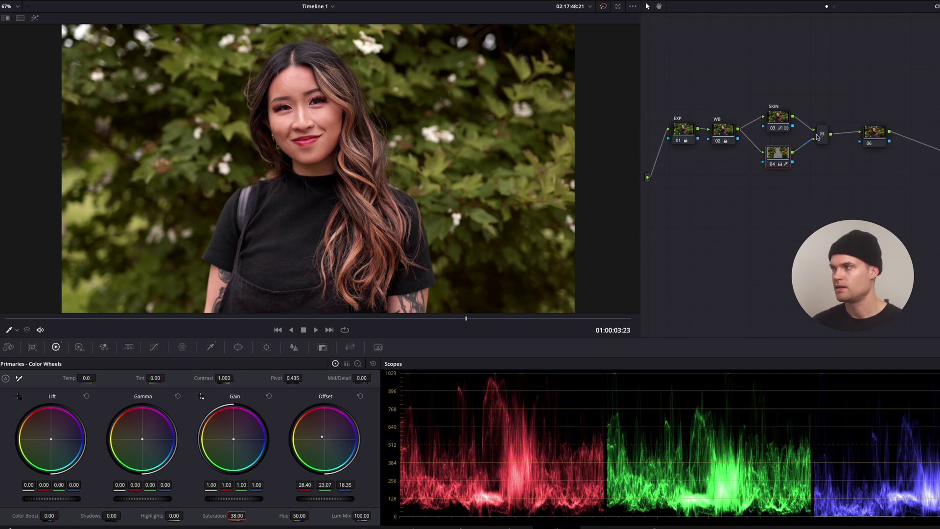
Step: Set the saturation of node 06, after the parallel mixer, to 55
{"action": "mouse_move", "coordinate": [780, 155]}
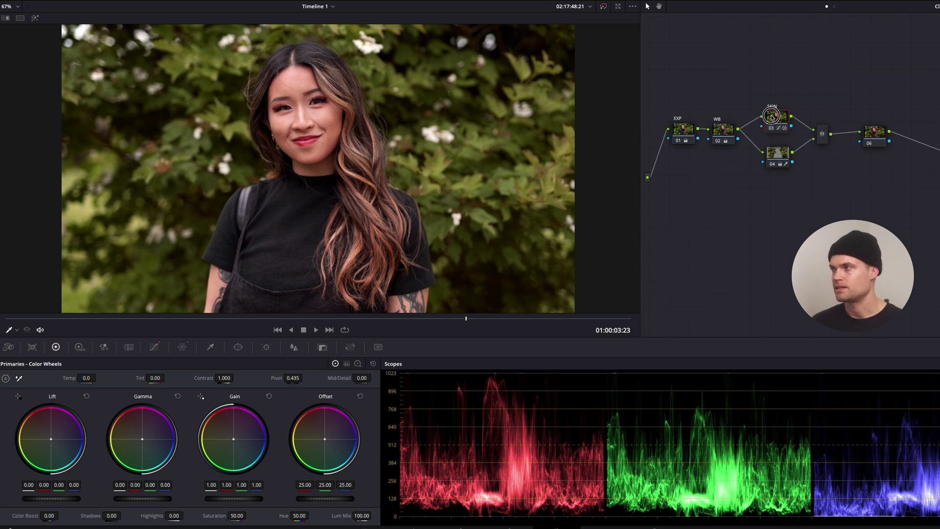
{"action": "left_click", "coordinate": [822, 135]}
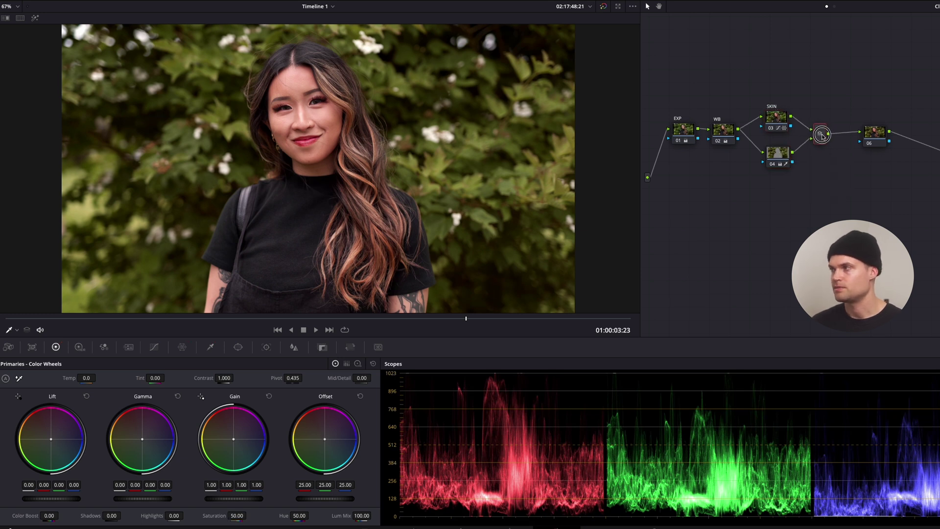
{"action": "left_click", "coordinate": [877, 133]}
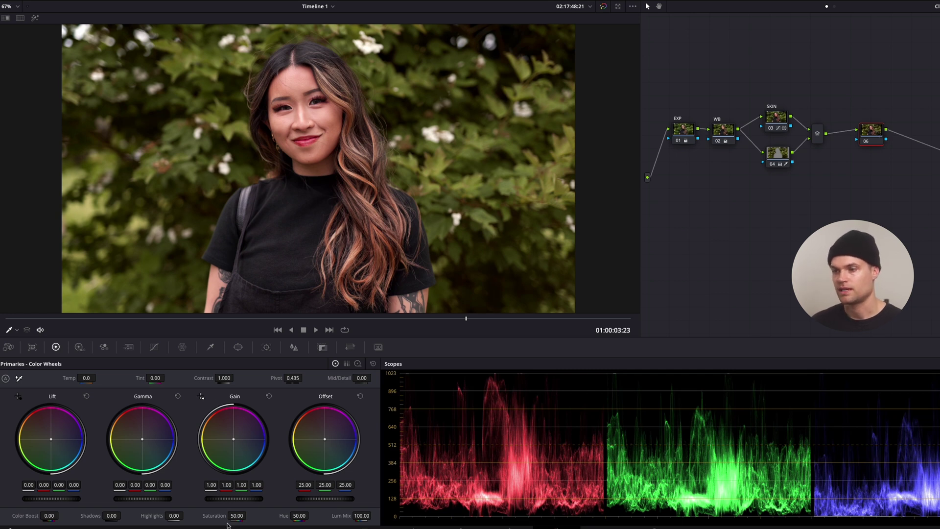
{"action": "mouse_move", "coordinate": [234, 515]}
{"action": "left_mouse_down"}
{"action": "mouse_move", "coordinate": [284, 514]}
{"action": "mouse_move", "coordinate": [132, 512]}
{"action": "mouse_move", "coordinate": [387, 500]}
{"action": "mouse_move", "coordinate": [234, 515]}
{"action": "mouse_move", "coordinate": [245, 515]}
{"action": "left_mouse_up"}
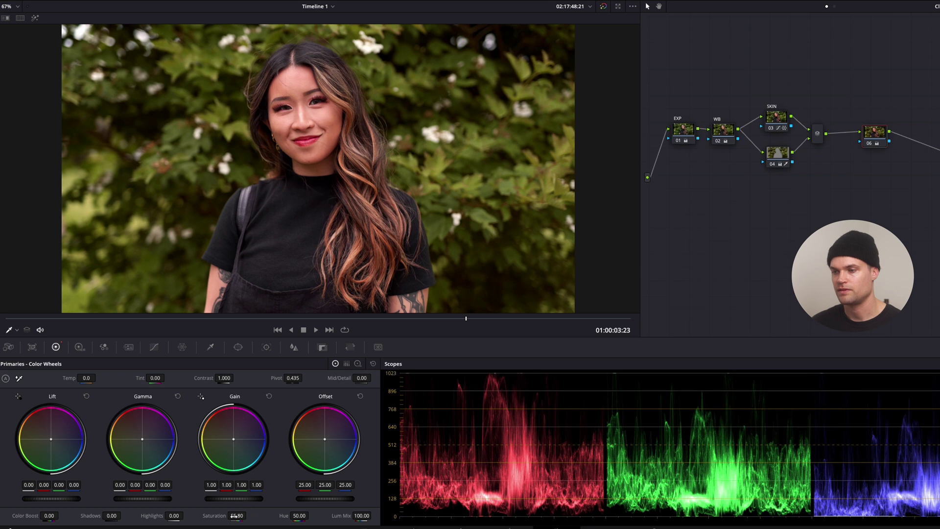
{"action": "left_click", "coordinate": [236, 516]}
{"action": "type", "text": "55"}
{"action": "key", "text": "Return"}
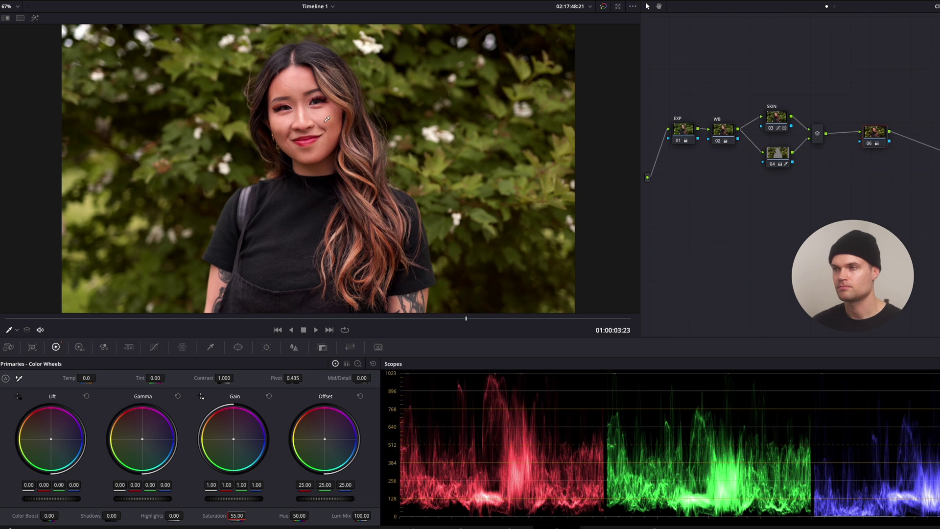
Step: Review the SKIN, EXP and WB nodes in the node tree and reselect node 06
{"action": "left_click_drag", "start_coordinate": [882, 138], "coordinate": [876, 138]}
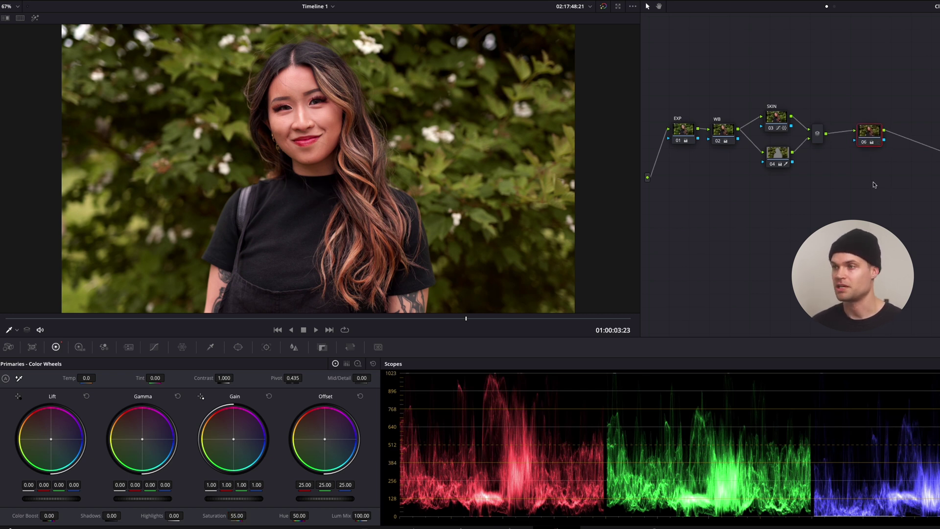
{"action": "left_click", "coordinate": [777, 117]}
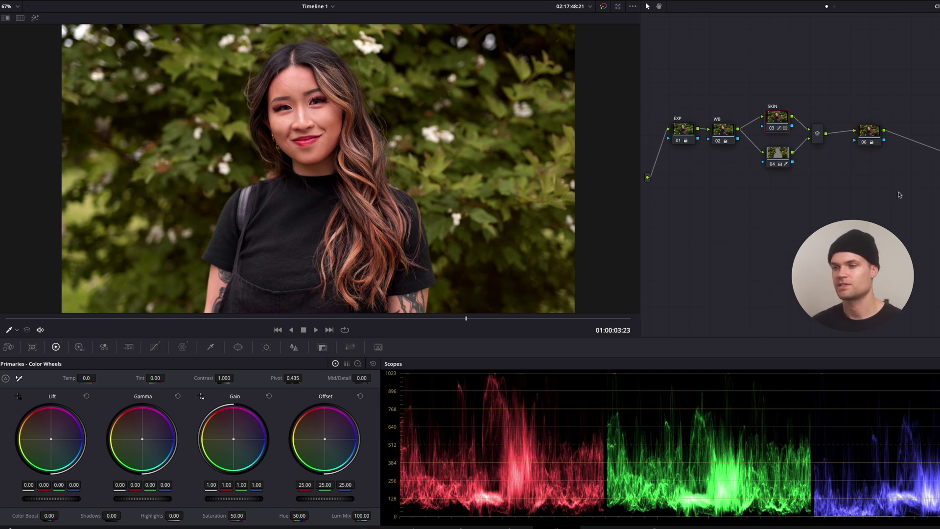
{"action": "left_click", "coordinate": [689, 133]}
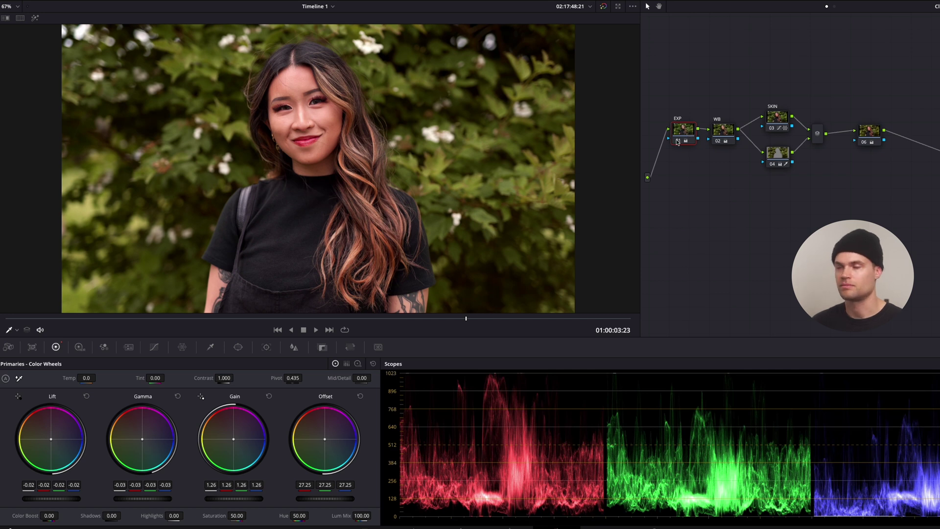
{"action": "left_click", "coordinate": [723, 130]}
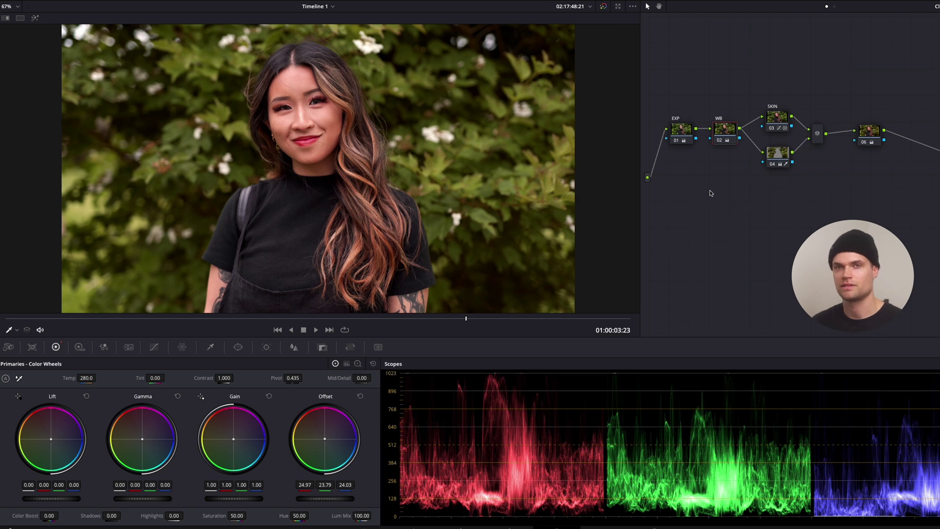
{"action": "left_click", "coordinate": [862, 133]}
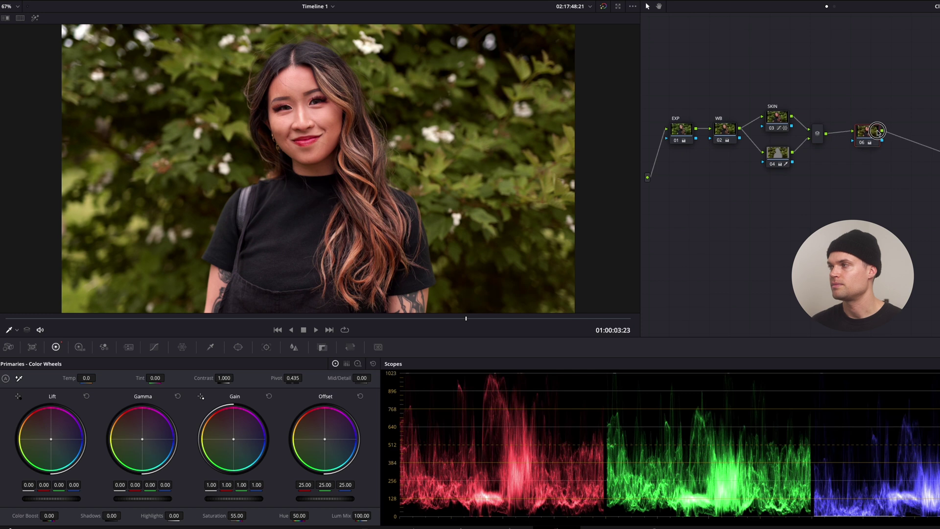
{"action": "left_click_drag", "start_coordinate": [877, 133], "coordinate": [878, 130]}
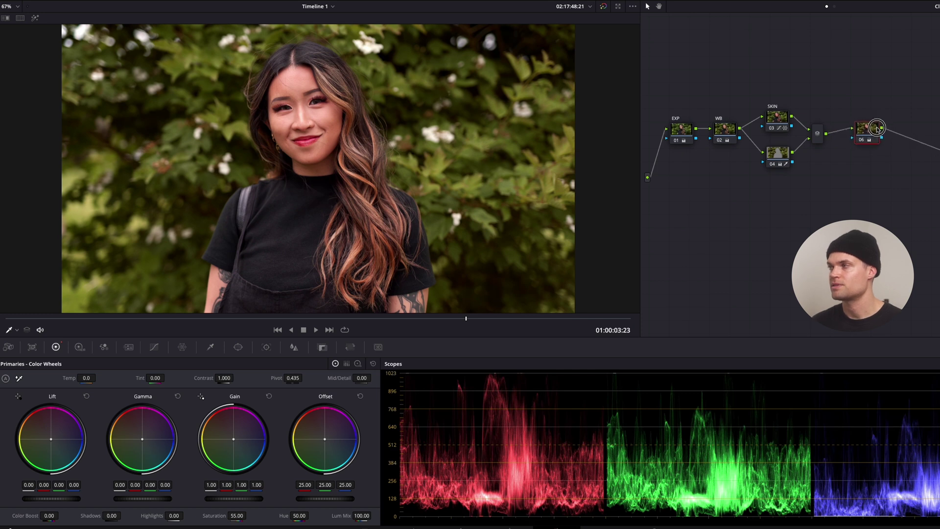